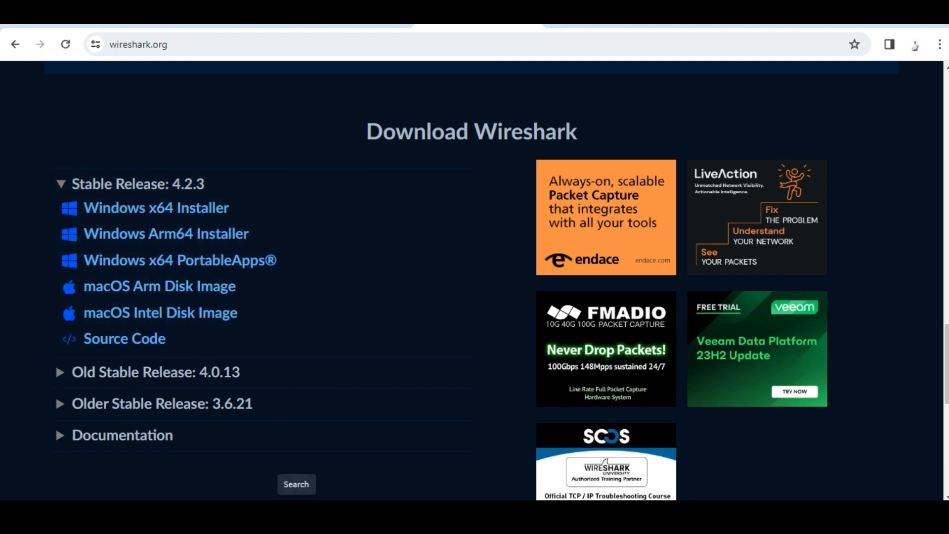
# Open and close the Windows Search flyout, returning to the Wireshark download page.
pyautogui.click(296, 517)
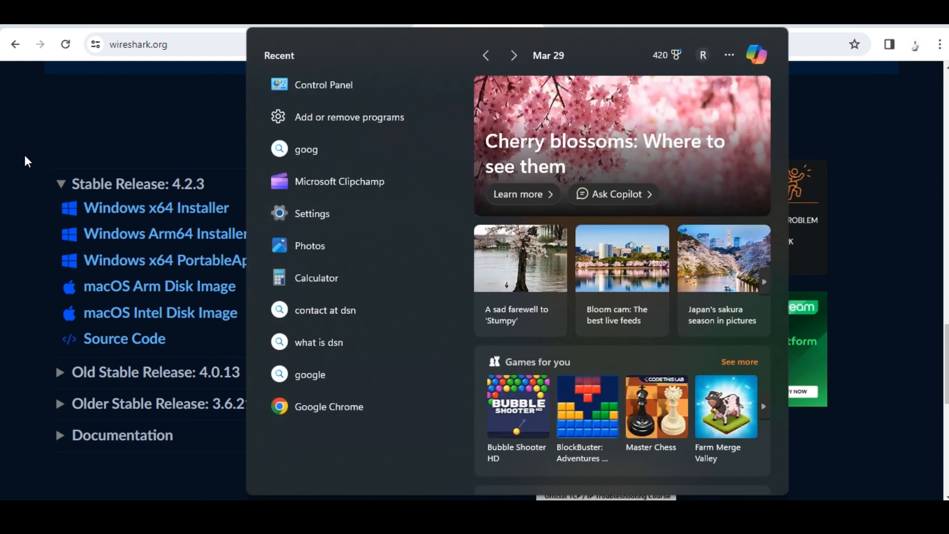
pyautogui.click(25, 155)
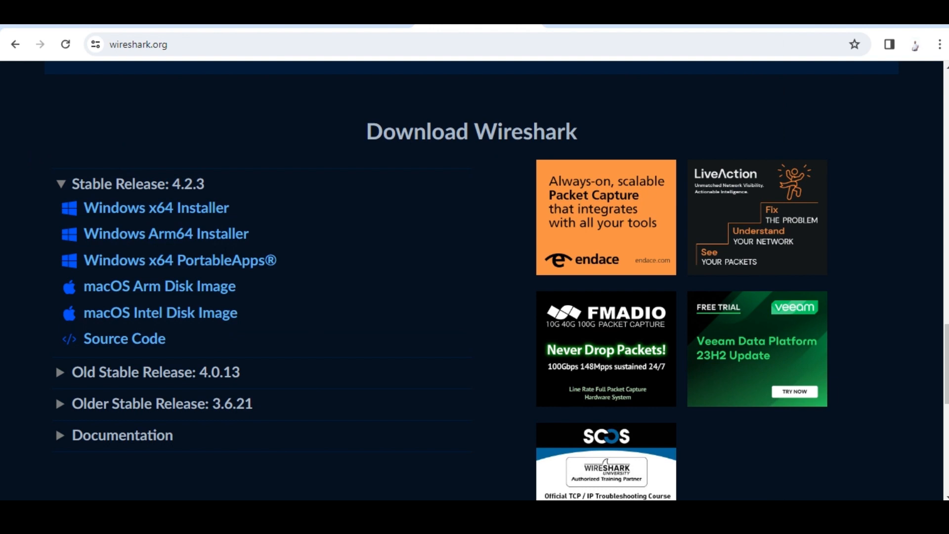
# Save Wireshark-4.2.3-x64.exe to the Desktop, launch it, and dismiss the Norton notification.
pyautogui.click(145, 209)
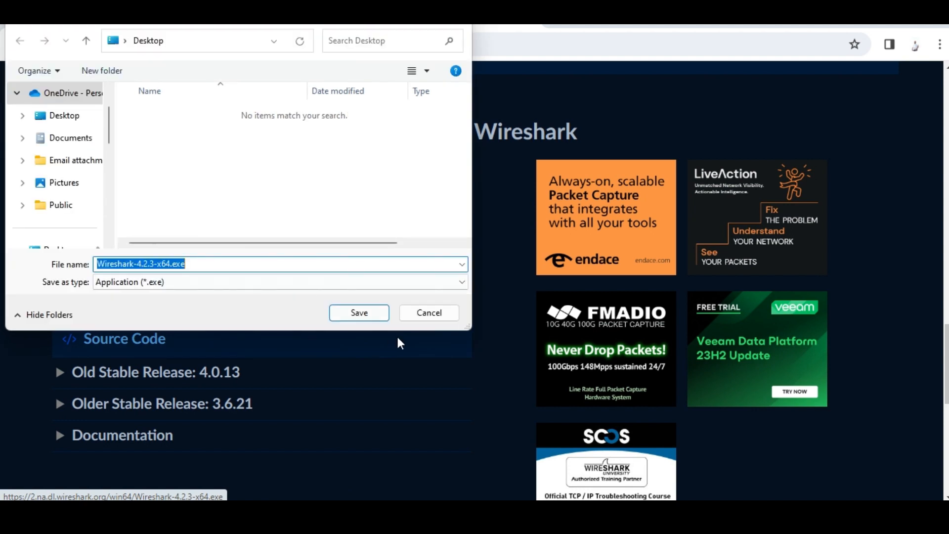
pyautogui.click(366, 315)
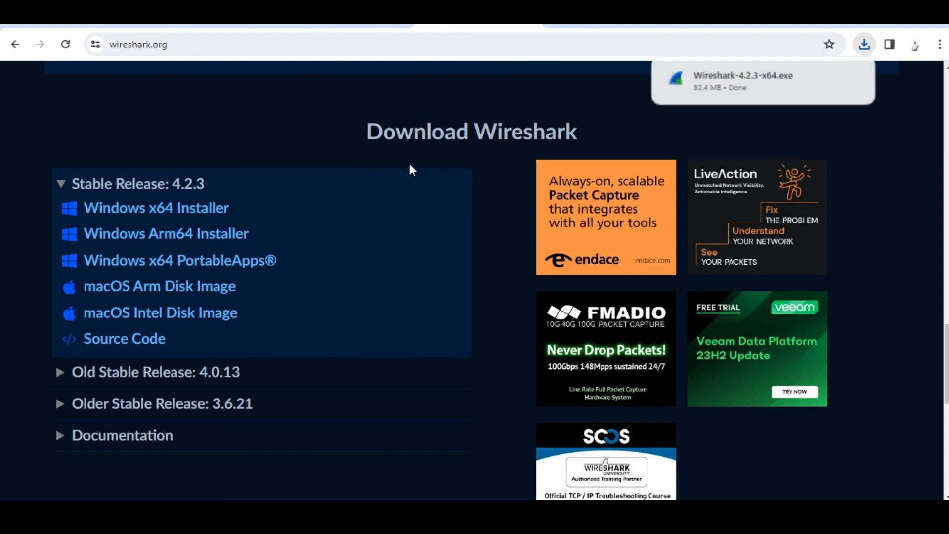
pyautogui.click(776, 79)
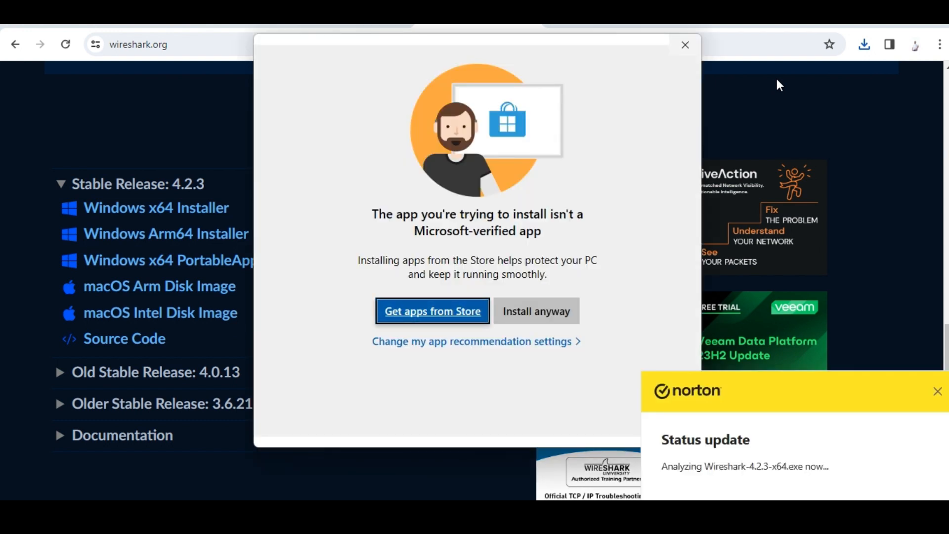
pyautogui.click(937, 391)
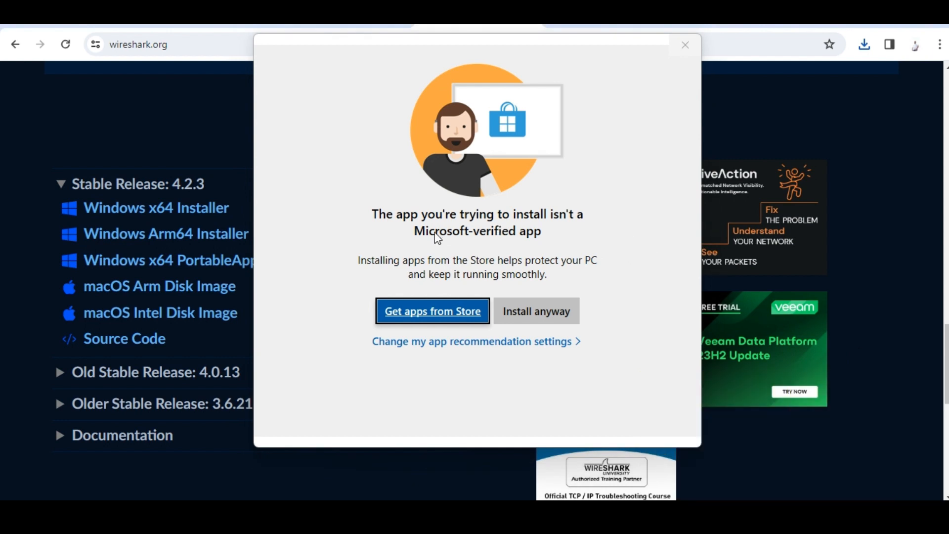
# Run the unverified installer anyway and proceed past the Welcome and GPL license pages.
pyautogui.click(543, 324)
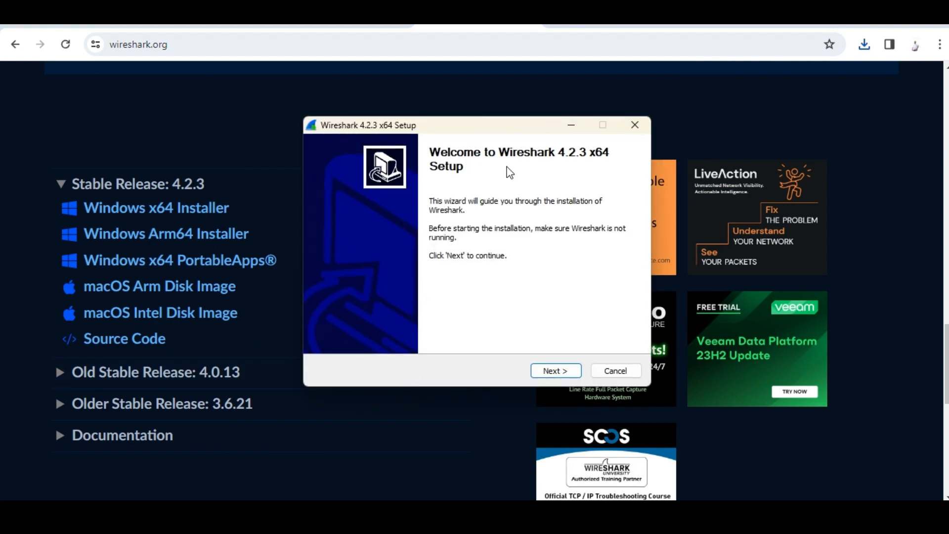
pyautogui.click(557, 375)
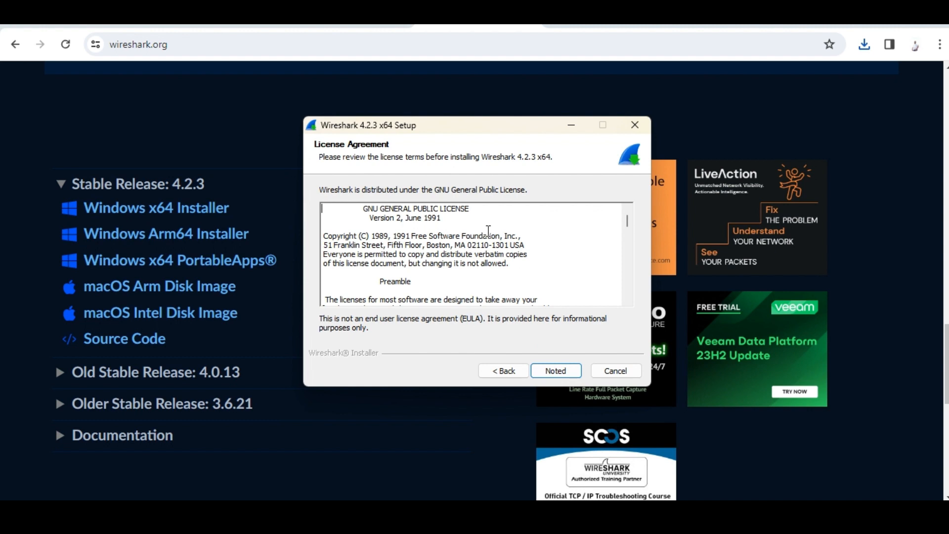
pyautogui.click(556, 372)
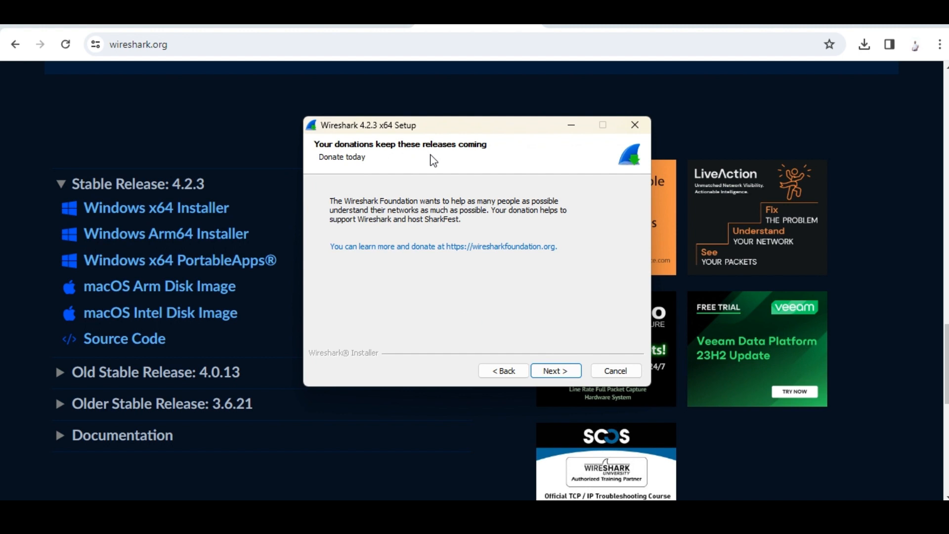
# Skip the donation page and accept the default components, with the extcap group collapsed.
pyautogui.click(561, 381)
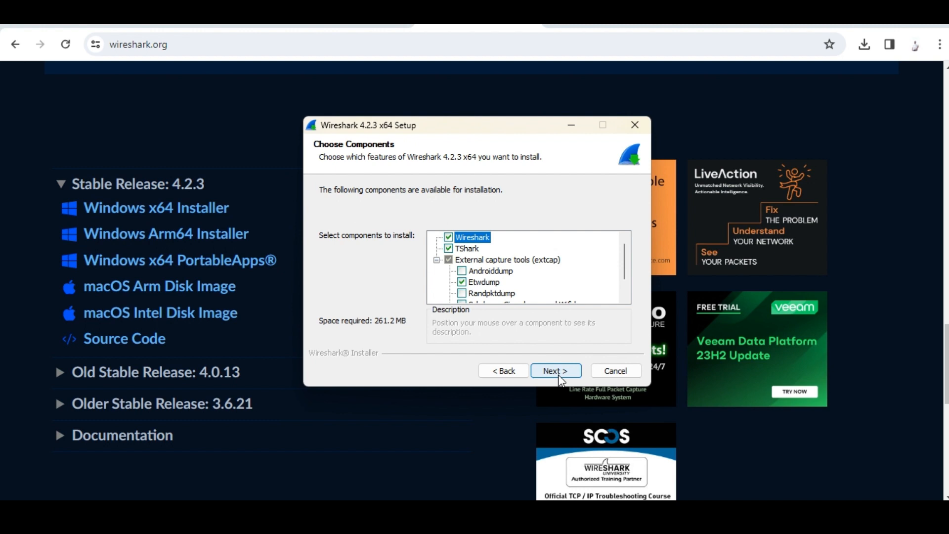
pyautogui.click(437, 260)
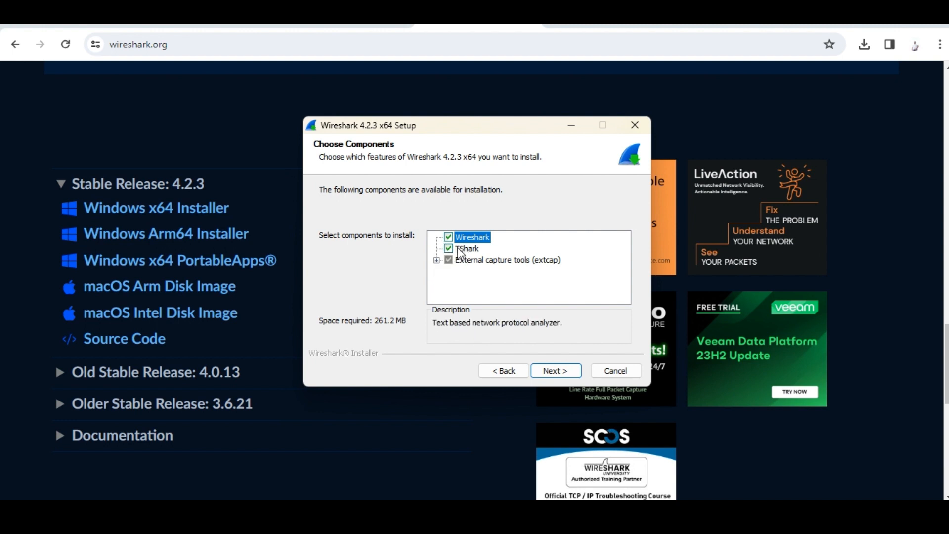
pyautogui.click(553, 369)
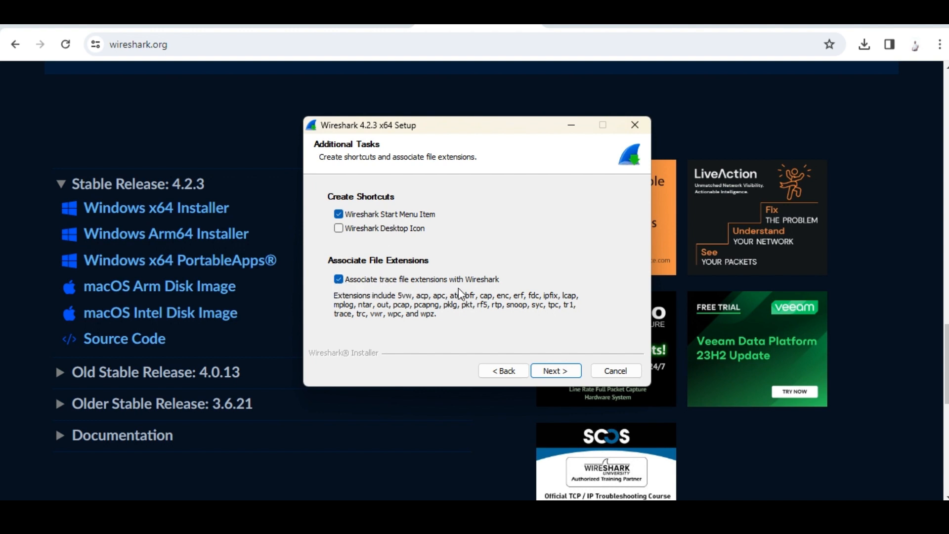
# Keep the default shortcuts, file associations and C:\Program Files\Wireshark install folder.
pyautogui.click(555, 375)
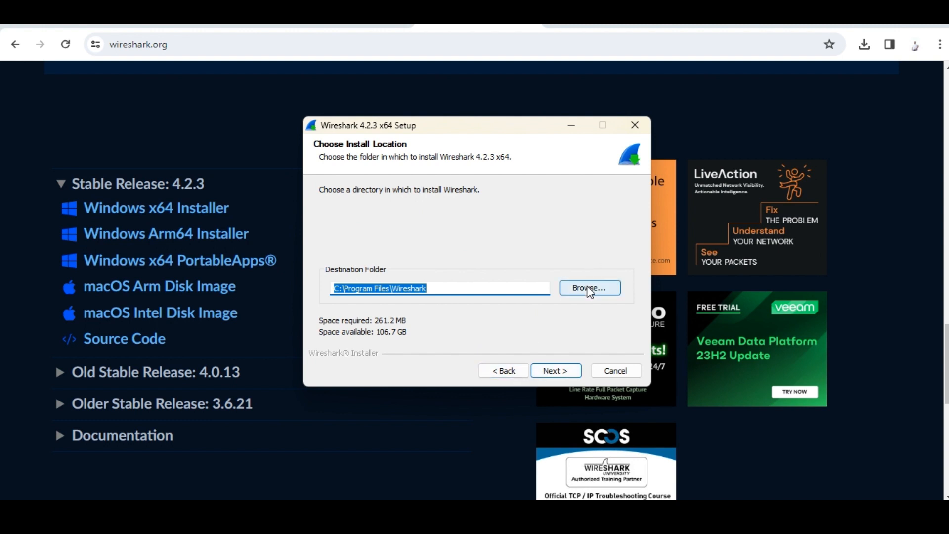
pyautogui.click(552, 374)
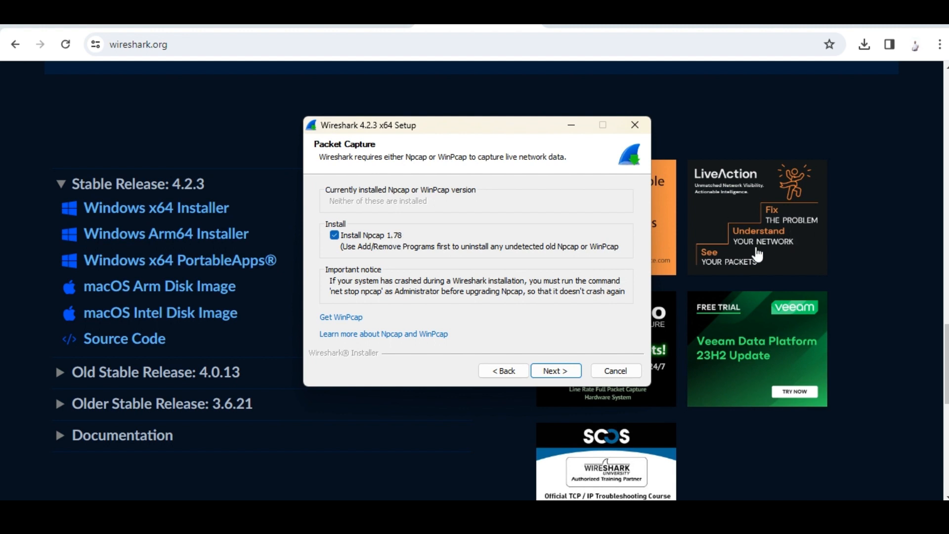
# Keep Npcap 1.78 selected and start installing with USBpcap left unchecked.
pyautogui.click(559, 373)
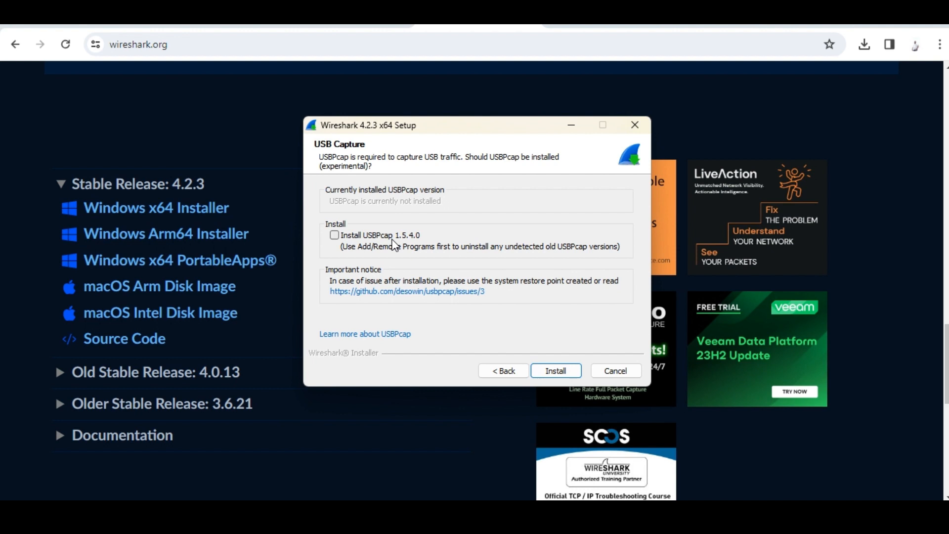
pyautogui.click(558, 372)
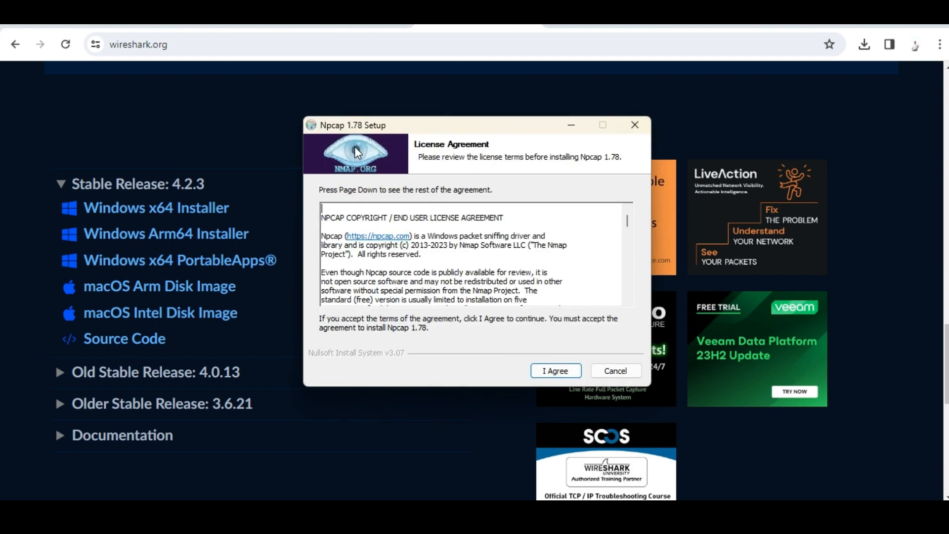
# Install Npcap 1.78 with raw 802.11 support on and driver access open to non-administrators.
pyautogui.click(556, 369)
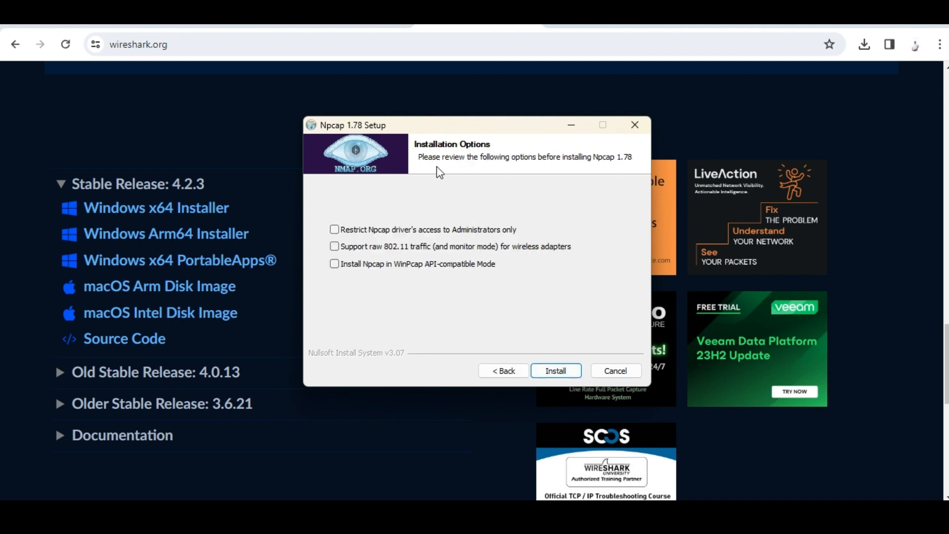
pyautogui.click(395, 246)
pyautogui.click(395, 230)
pyautogui.click(492, 232)
pyautogui.click(568, 371)
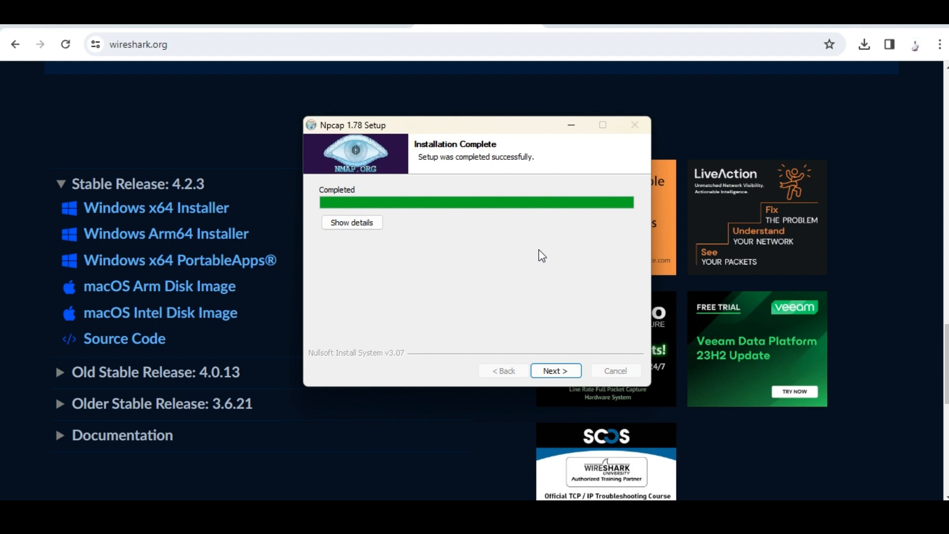
pyautogui.click(554, 372)
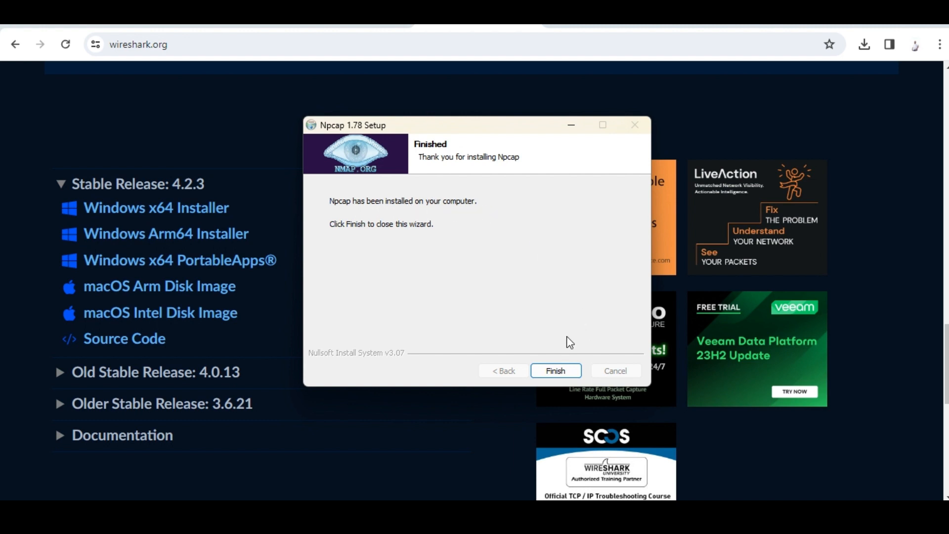
# Close the finished Npcap setup, then finish and close the Wireshark installer.
pyautogui.click(561, 372)
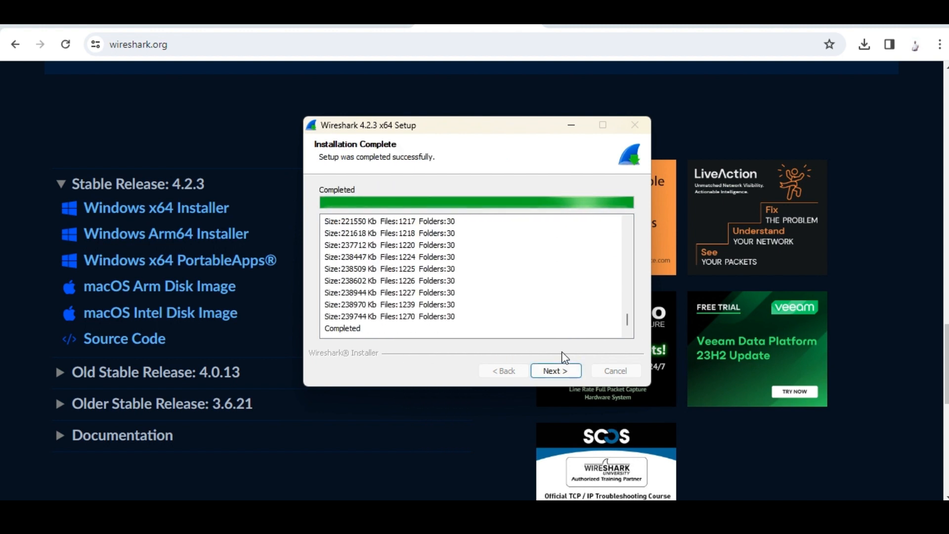
pyautogui.click(555, 371)
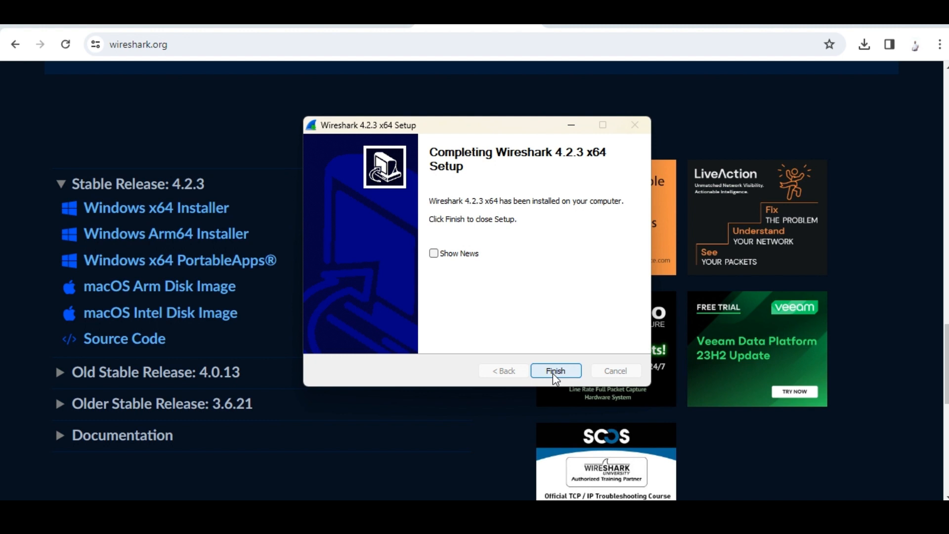
pyautogui.click(553, 372)
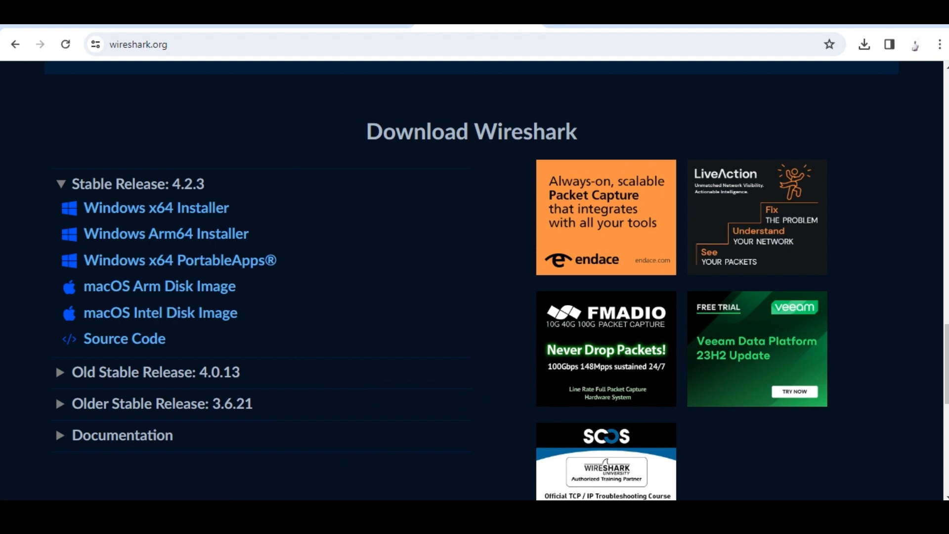
# Search the Start menu for 'wi' so Wireshark appears as the best match.
pyautogui.click(306, 518)
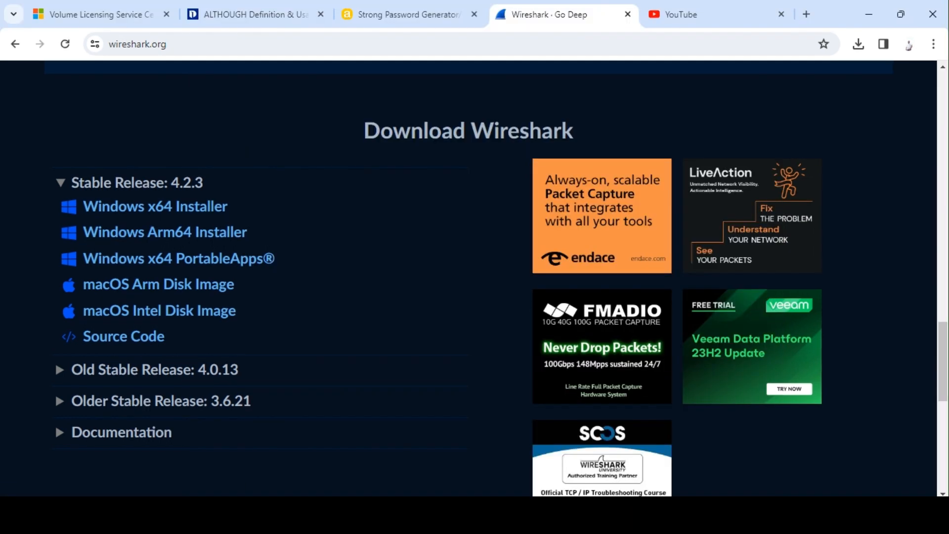
pyautogui.click(303, 517)
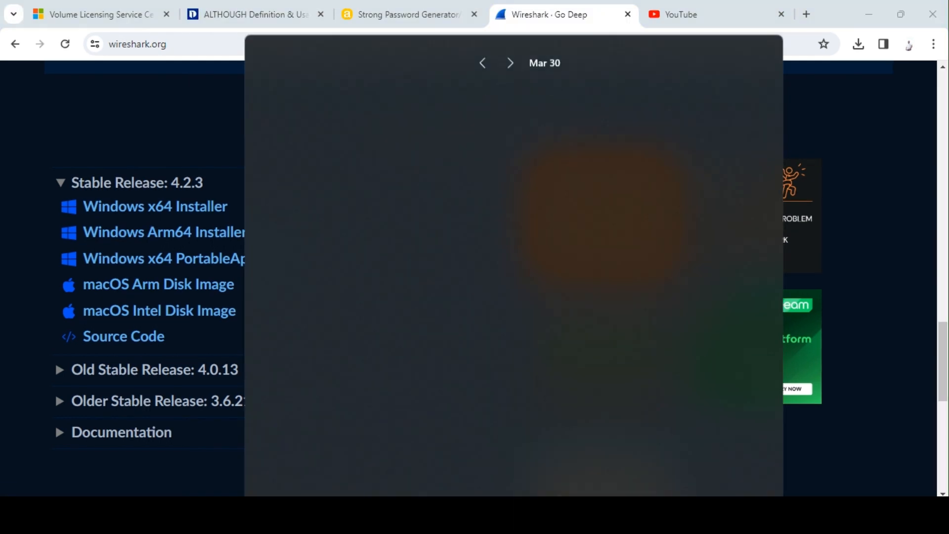
pyautogui.write('w')
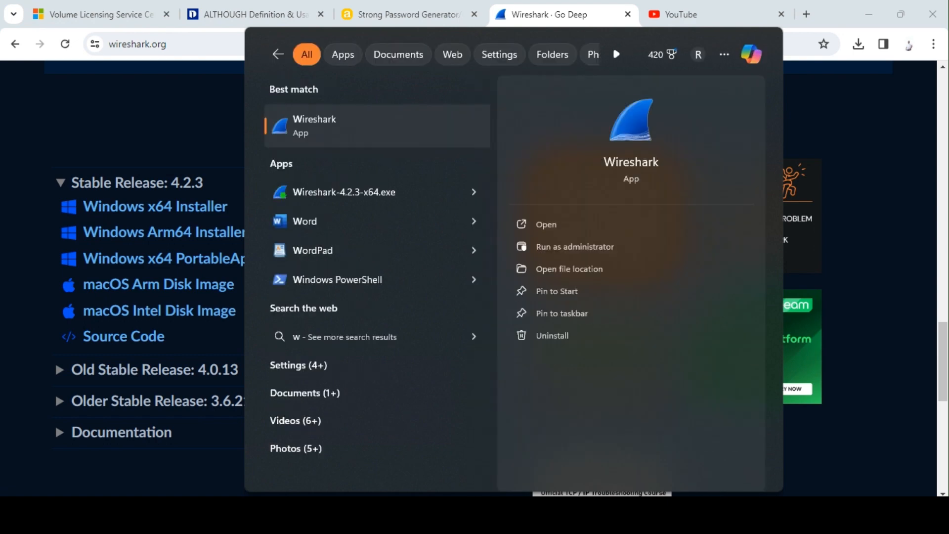
pyautogui.write('i')
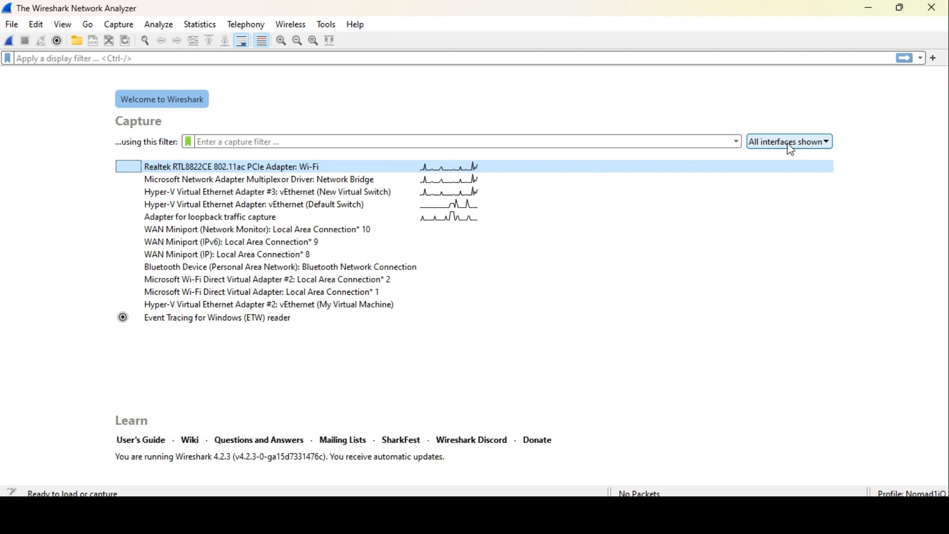
# Hide Bluetooth, Wireless and External Capture interfaces from the welcome page list.
pyautogui.click(792, 143)
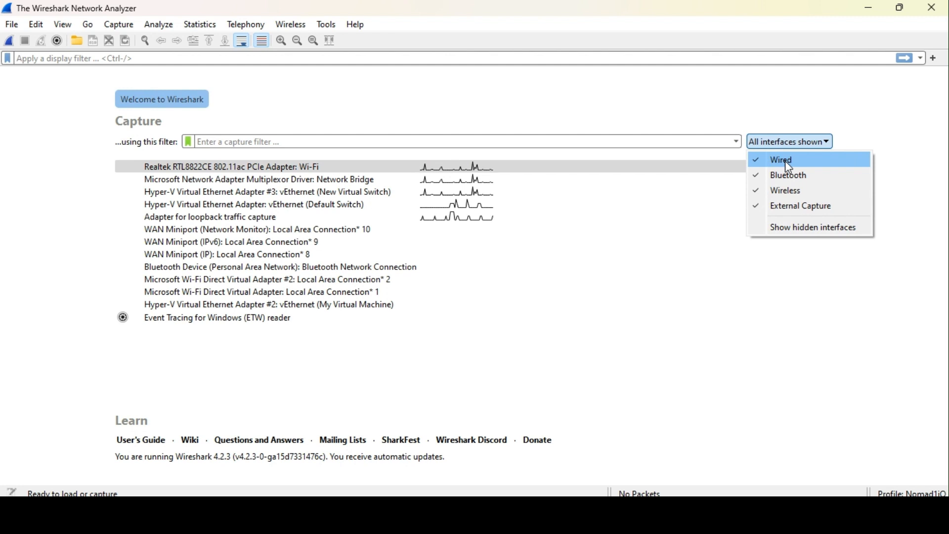
pyautogui.click(790, 176)
pyautogui.click(784, 143)
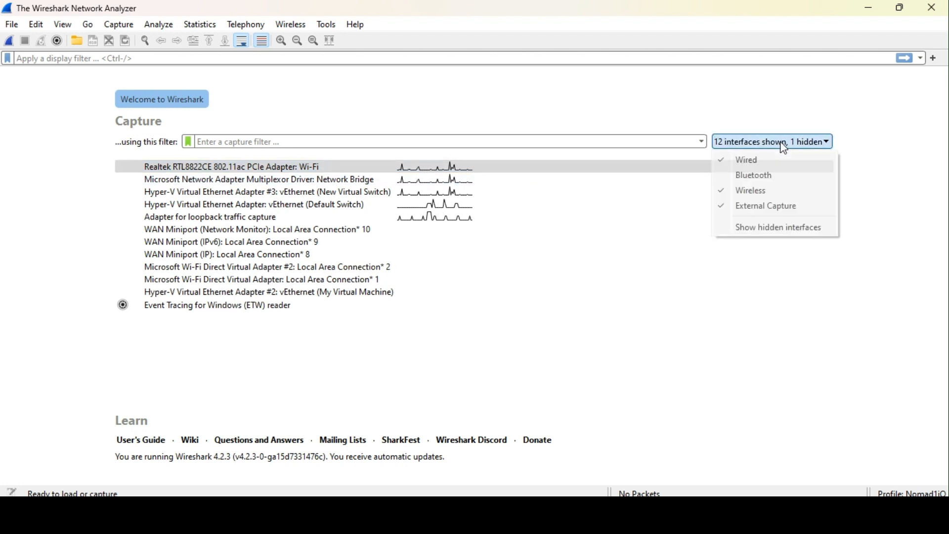
pyautogui.click(786, 191)
pyautogui.click(762, 144)
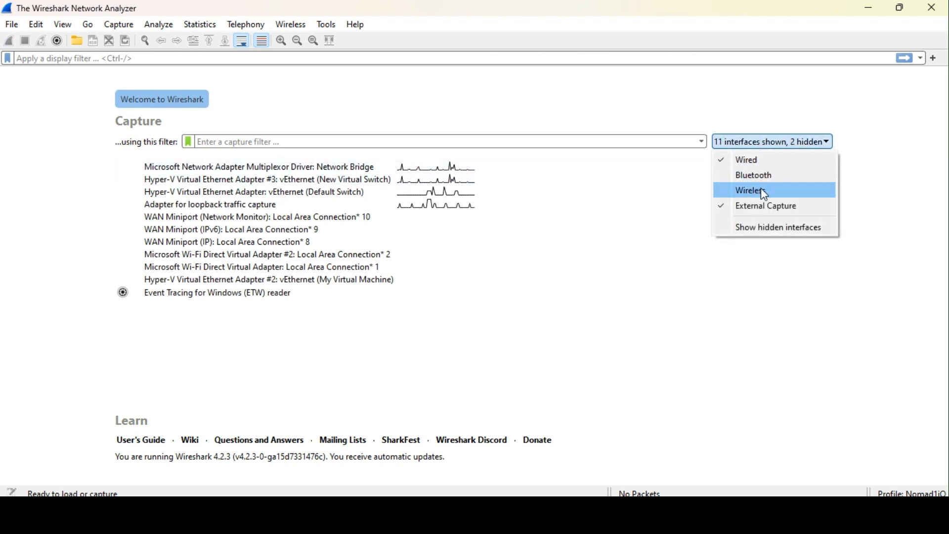
pyautogui.click(762, 204)
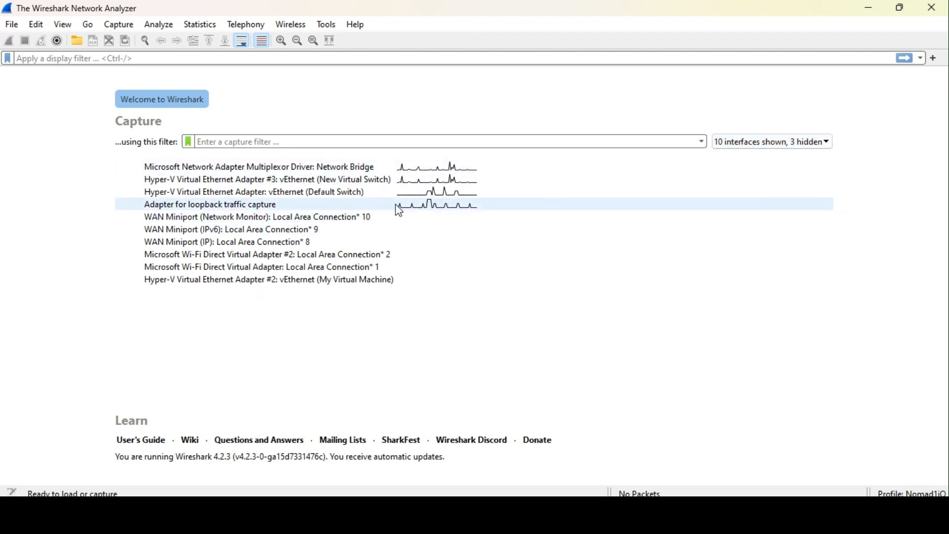
# Show Wireless interfaces and hide Wired ones, leaving only the Wi-Fi adapter listed.
pyautogui.click(761, 144)
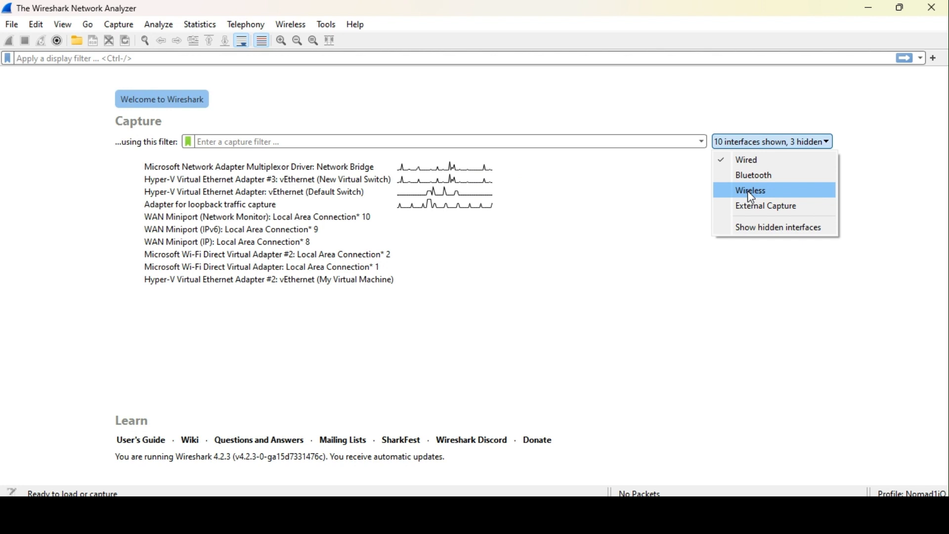
pyautogui.click(748, 191)
pyautogui.click(745, 144)
pyautogui.click(750, 161)
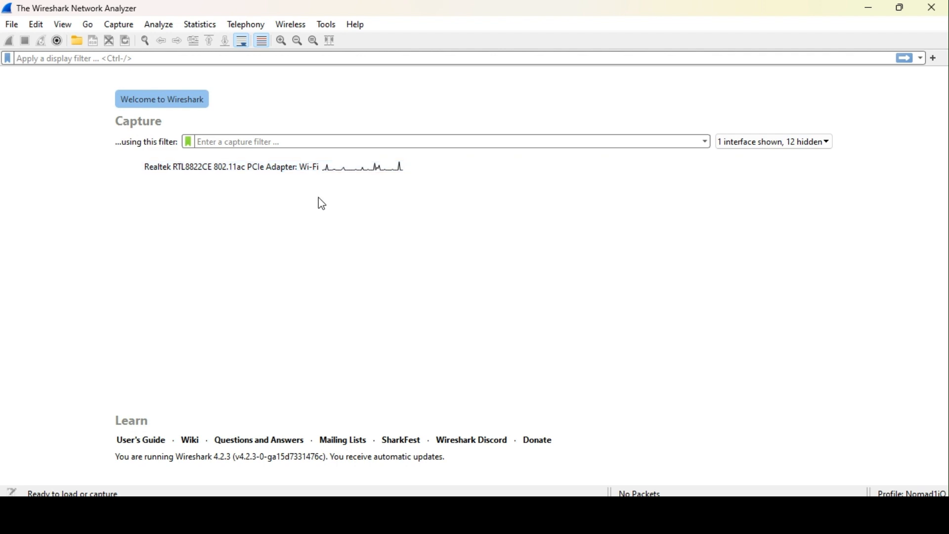
# Re-enable Wired, Bluetooth and External Capture interfaces so all interfaces are shown.
pyautogui.click(780, 144)
pyautogui.click(749, 160)
pyautogui.click(752, 144)
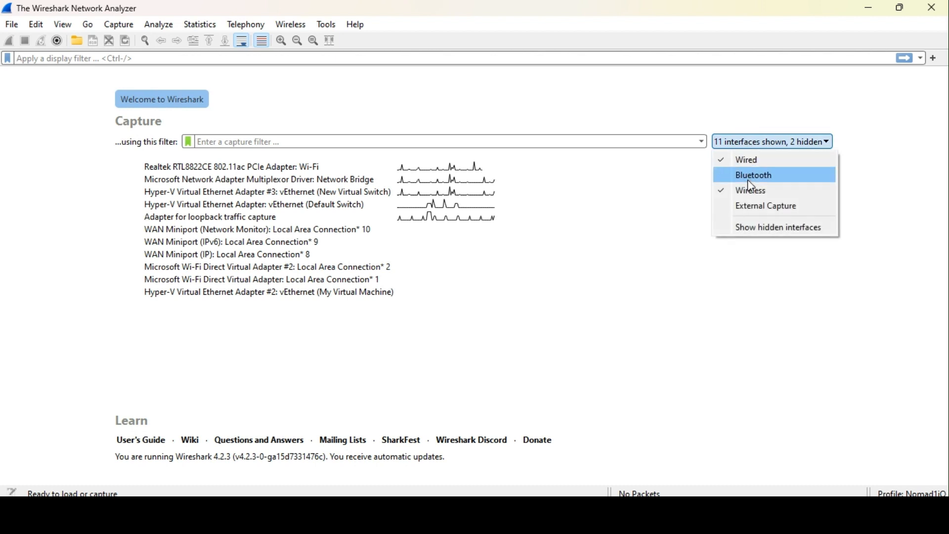
pyautogui.click(756, 175)
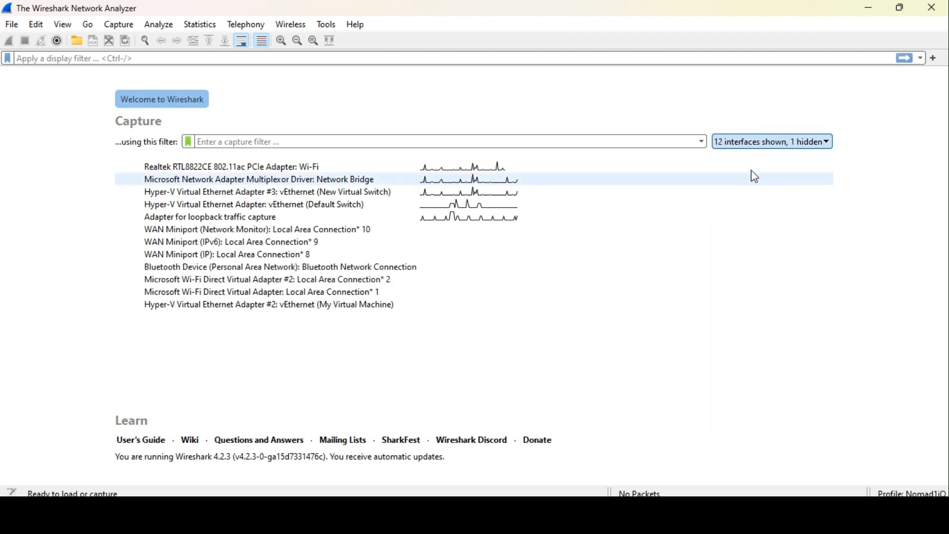
pyautogui.click(762, 145)
pyautogui.click(756, 206)
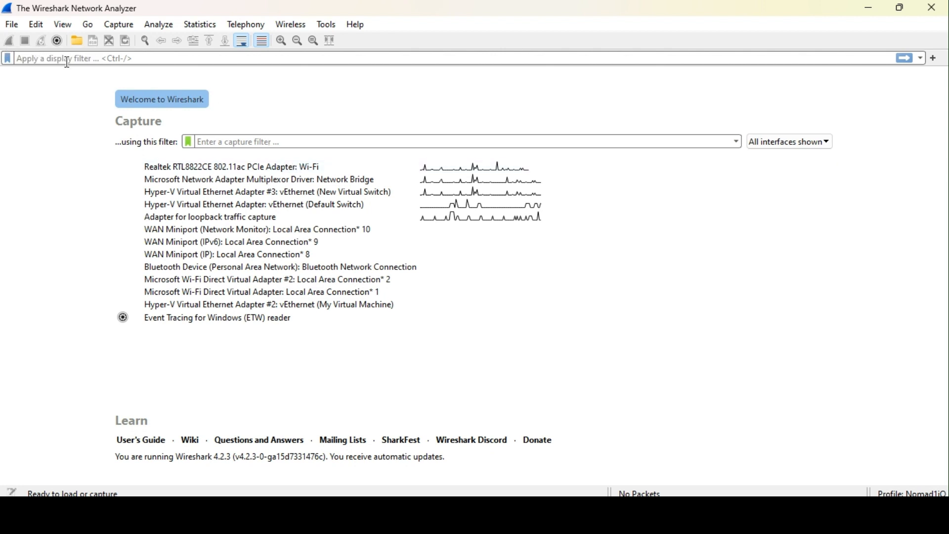
# Capture live traffic on the Realtek Wi-Fi adapter, then stop it after about 43 packets.
pyautogui.click(263, 172)
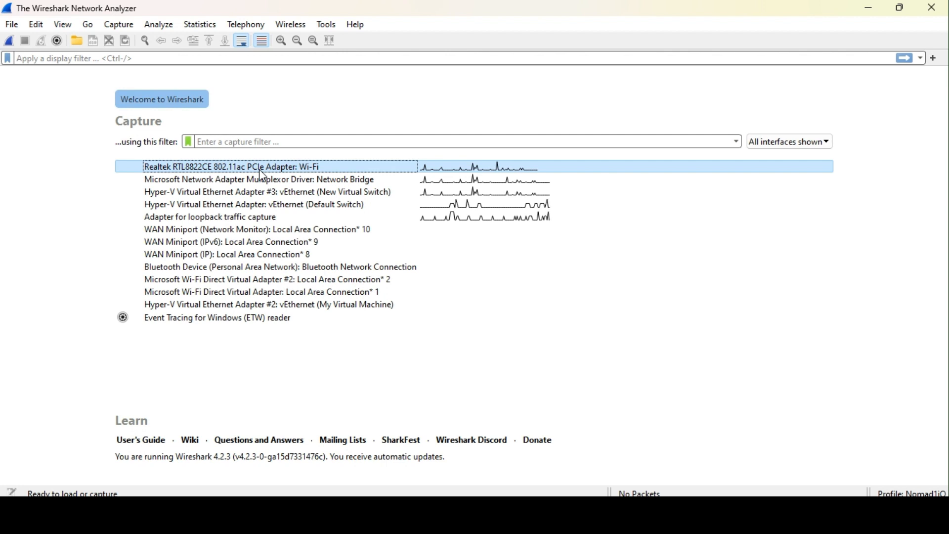
pyautogui.doubleClick(262, 176)
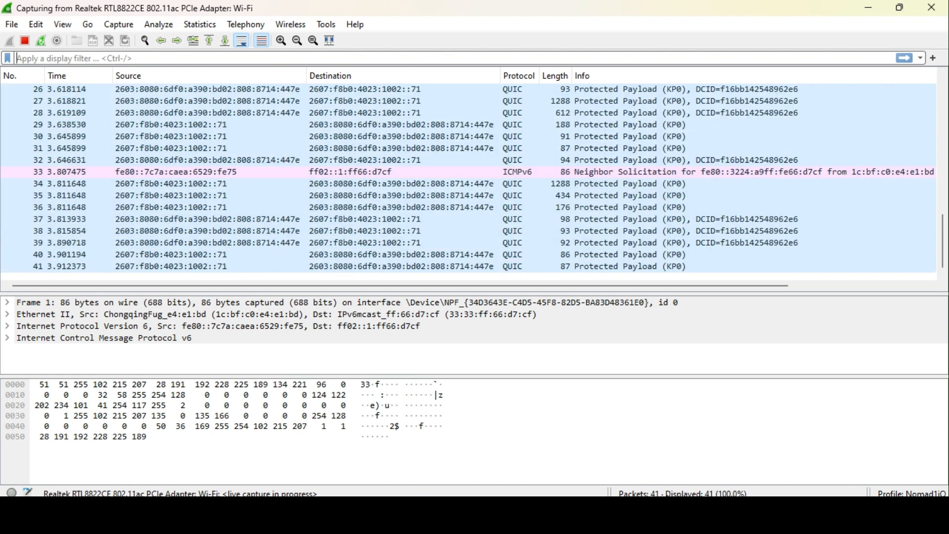
pyautogui.click(24, 41)
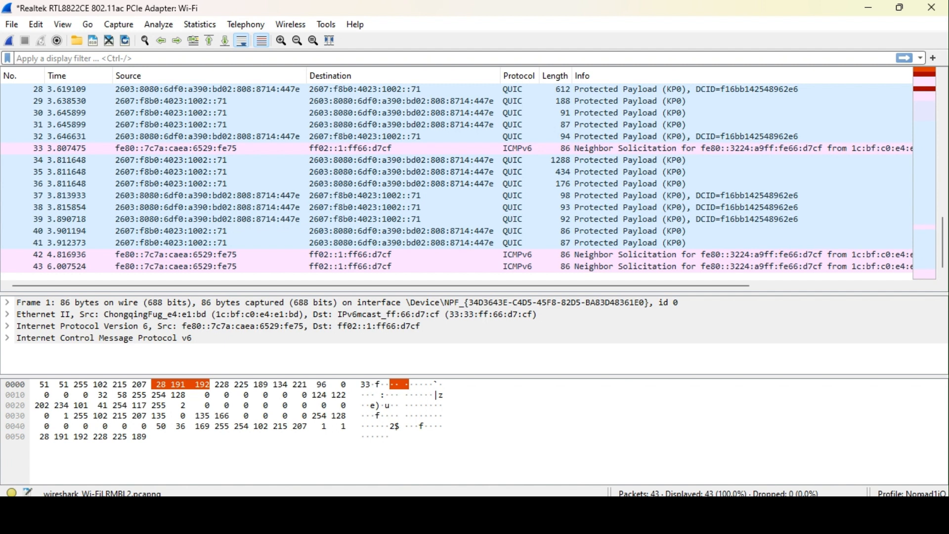
pyautogui.rightClick(910, 493)
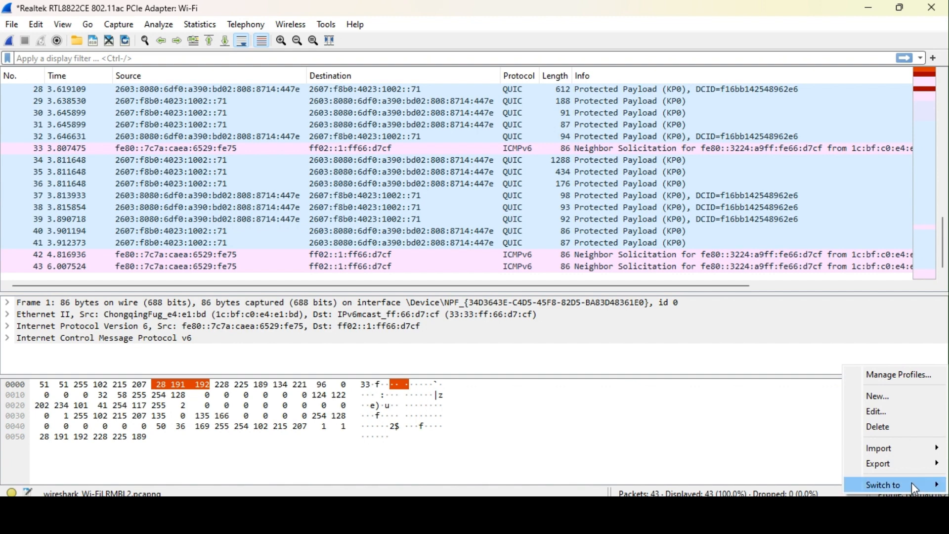
pyautogui.click(888, 415)
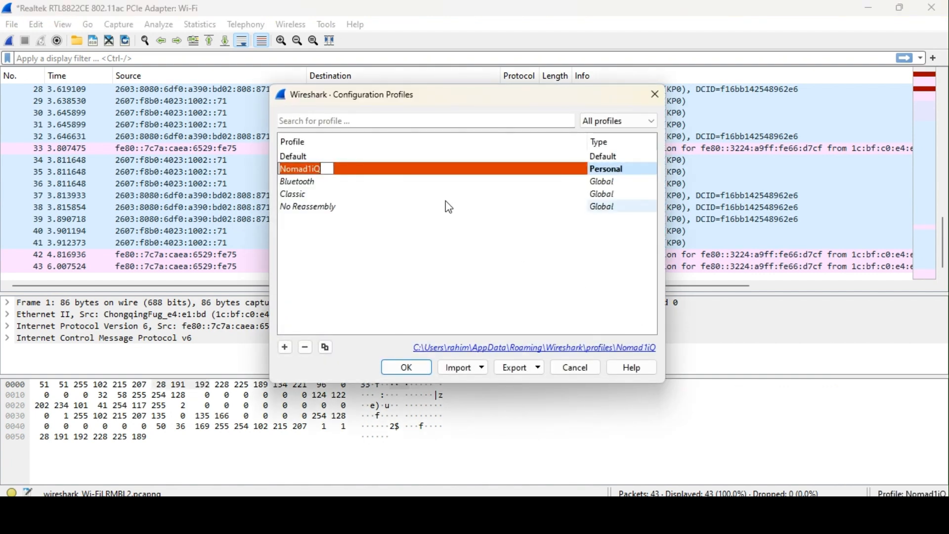
pyautogui.click(656, 94)
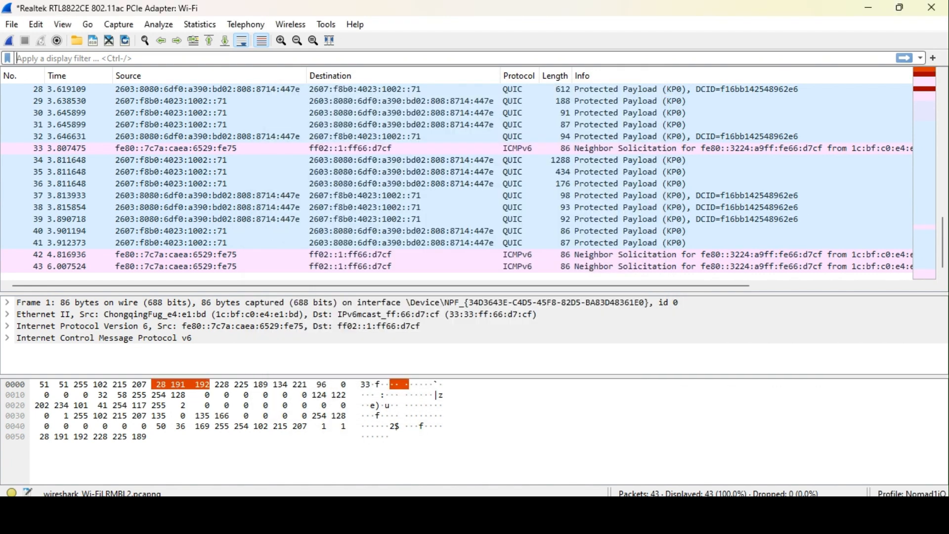
pyautogui.rightClick(910, 493)
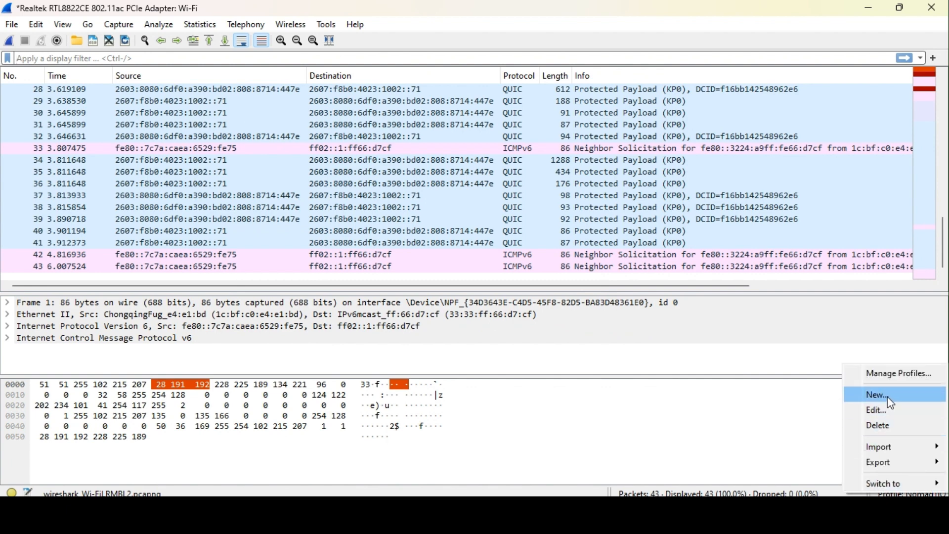
pyautogui.click(889, 398)
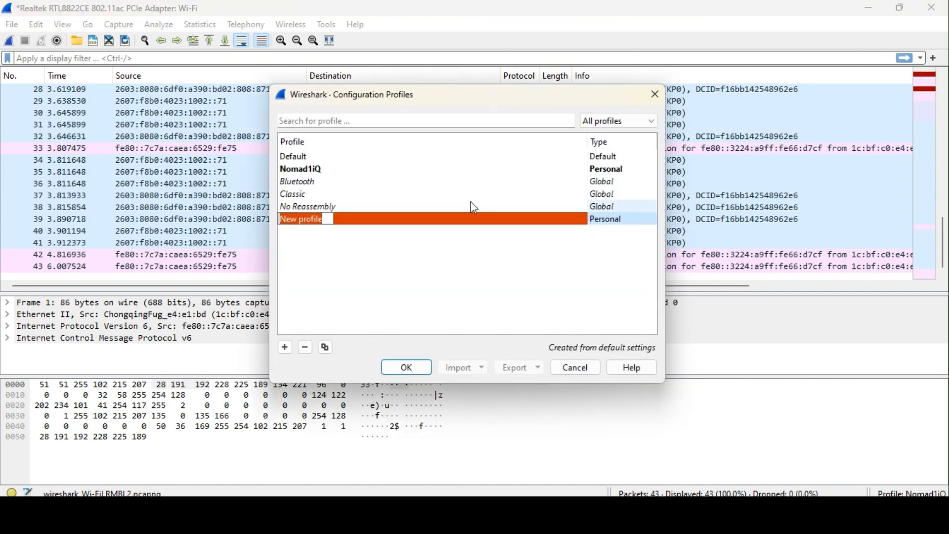
pyautogui.click(655, 102)
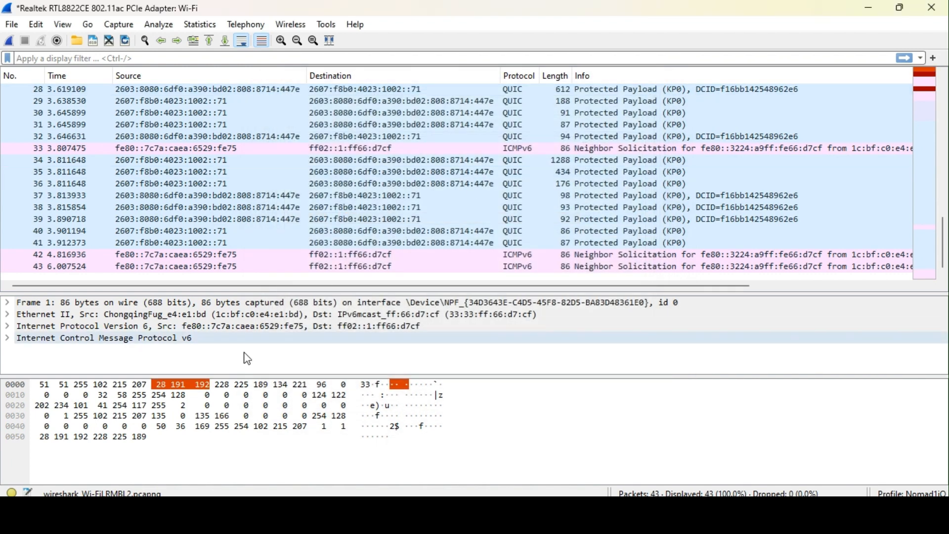
# Close the 43-packet capture, discarding the packets without saving.
pyautogui.click(12, 25)
pyautogui.click(45, 103)
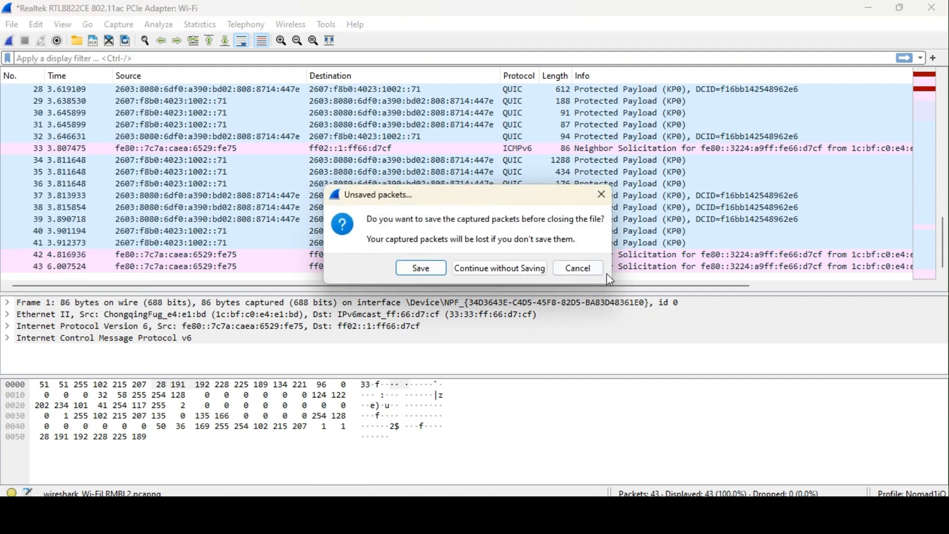
pyautogui.click(493, 271)
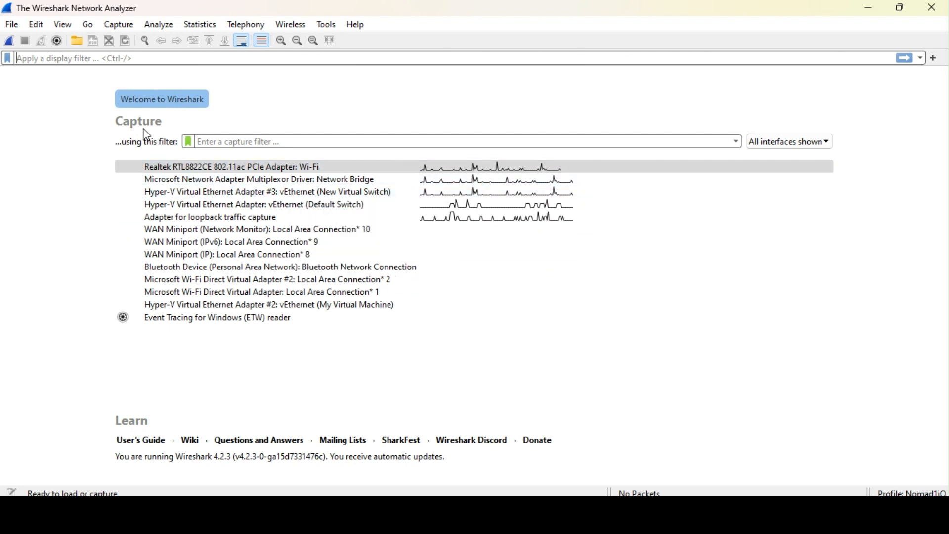
# In Manage Interfaces, hide the Event Tracing reader, vEthernet, loopback and first Wi-Fi Direct adapters.
pyautogui.click(118, 24)
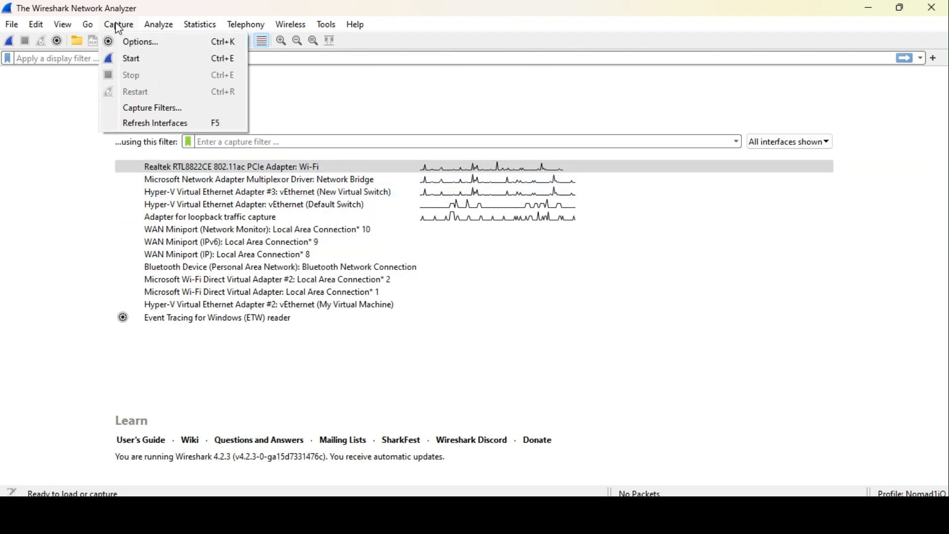
pyautogui.click(149, 43)
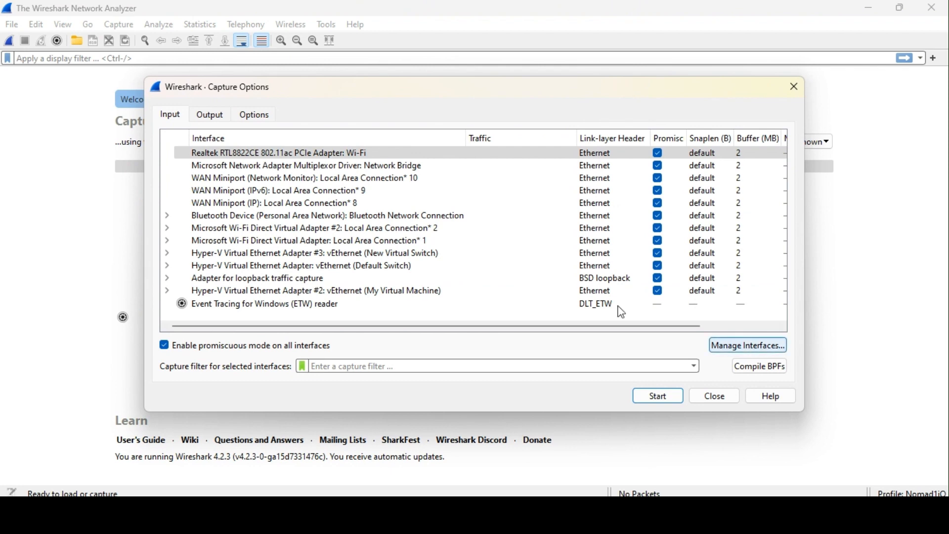
pyautogui.click(742, 351)
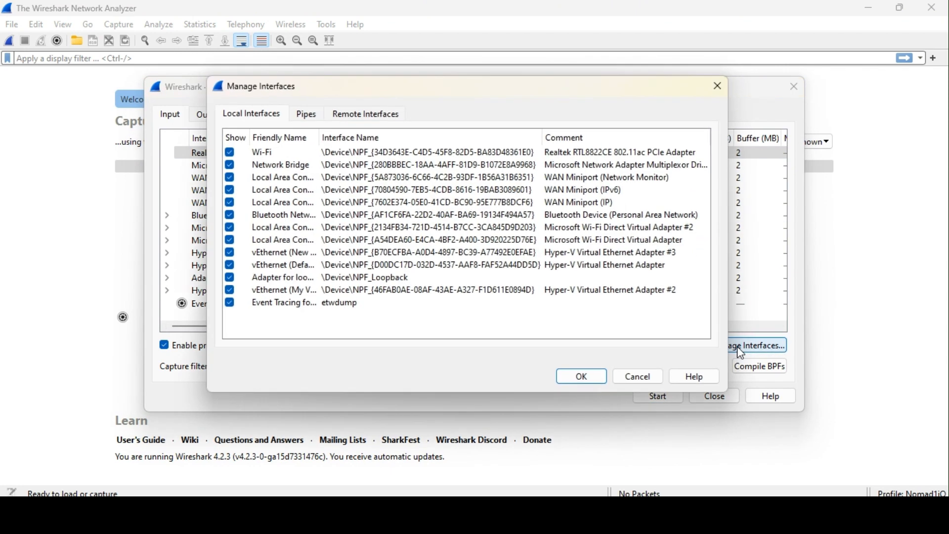
pyautogui.click(230, 303)
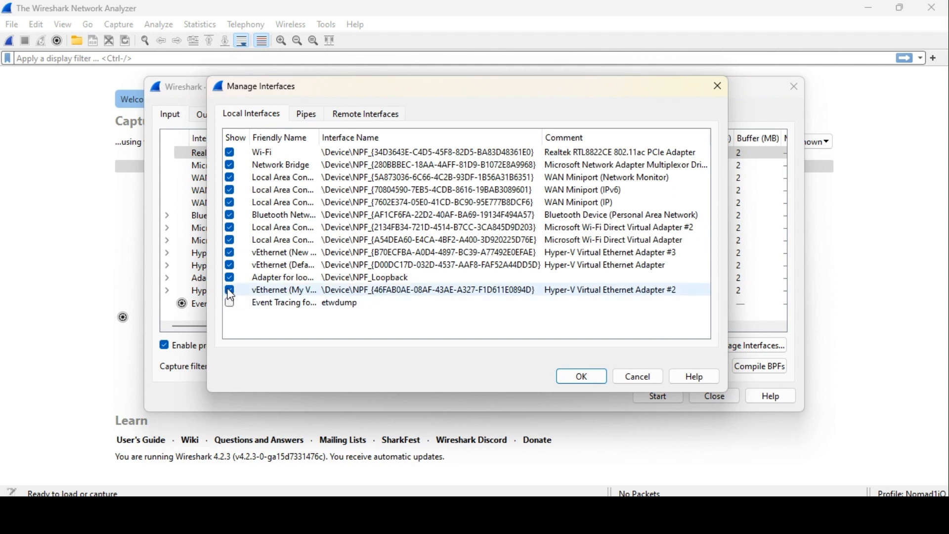
pyautogui.click(230, 291)
pyautogui.click(230, 279)
pyautogui.click(231, 253)
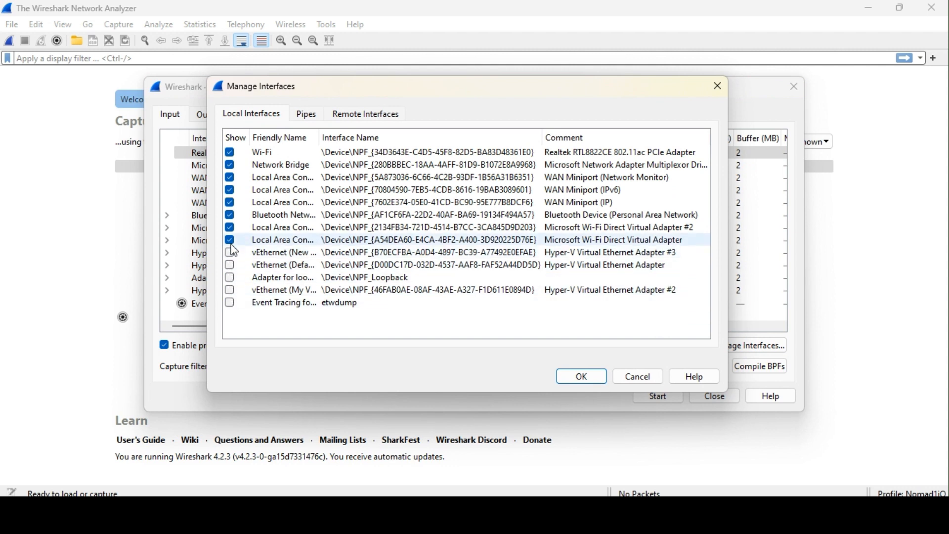
pyautogui.click(231, 241)
# Hide Wi-Fi Direct #2, Bluetooth, the three WAN Miniports and Network Bridge, then confirm.
pyautogui.click(231, 228)
pyautogui.click(230, 216)
pyautogui.click(230, 203)
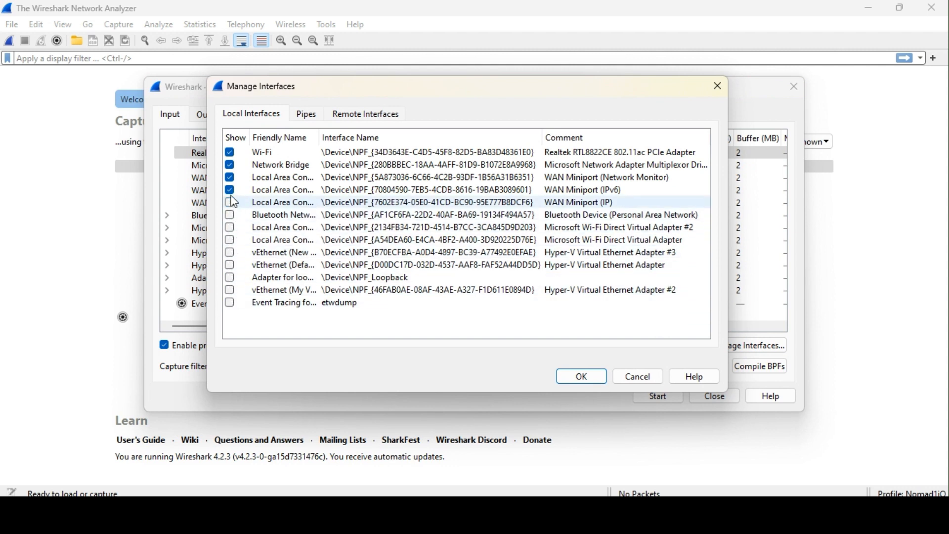
pyautogui.click(231, 191)
pyautogui.click(230, 177)
pyautogui.click(234, 167)
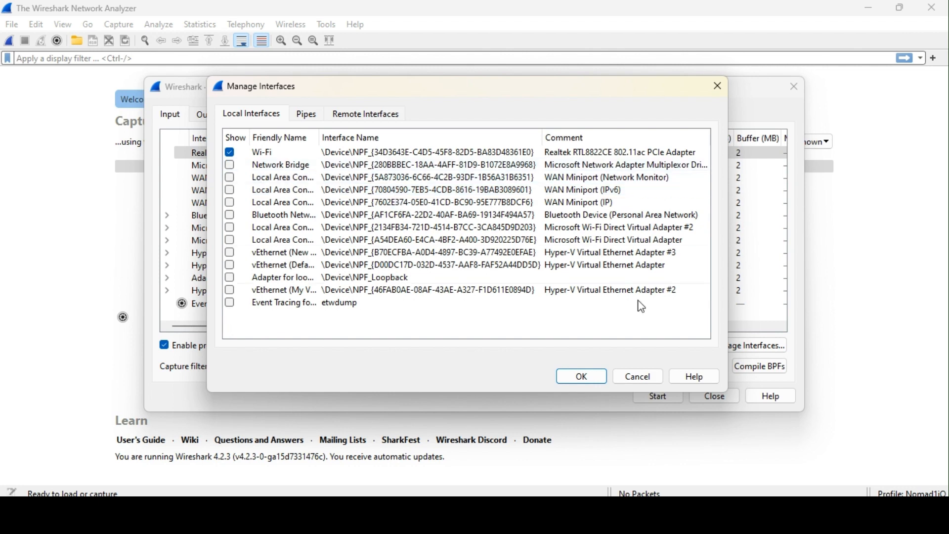
pyautogui.click(583, 378)
pyautogui.click(735, 399)
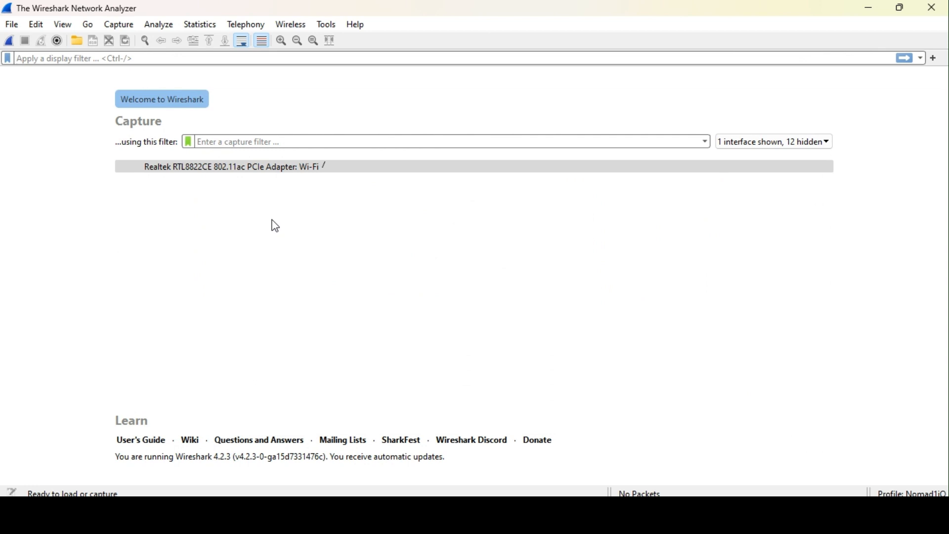
# Review the output and display settings in Capture Options, then start a real-time Wi-Fi capture.
pyautogui.click(121, 27)
pyautogui.click(143, 42)
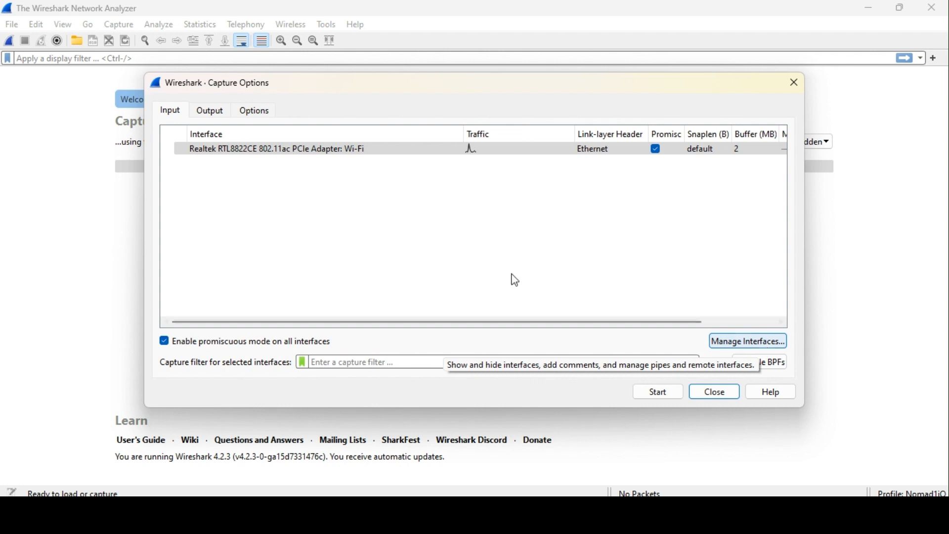
pyautogui.click(216, 112)
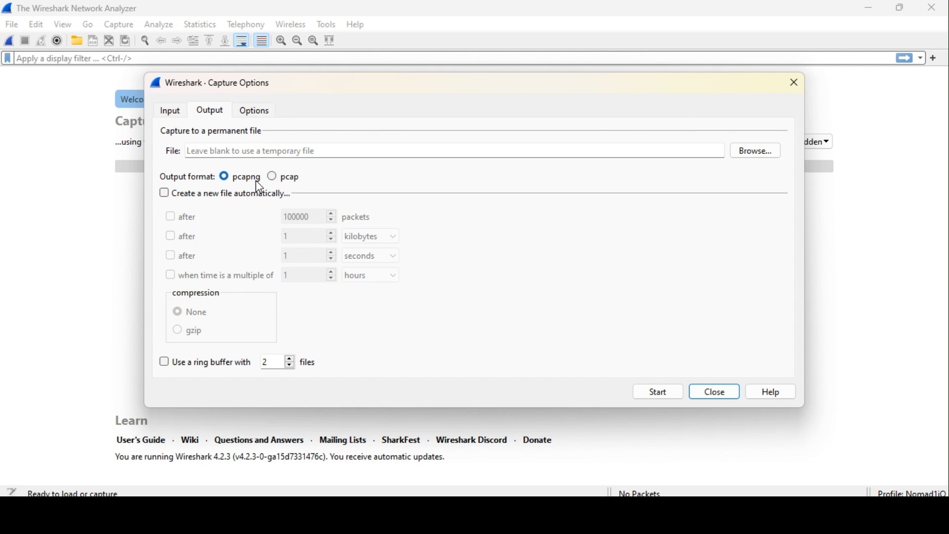
pyautogui.click(254, 112)
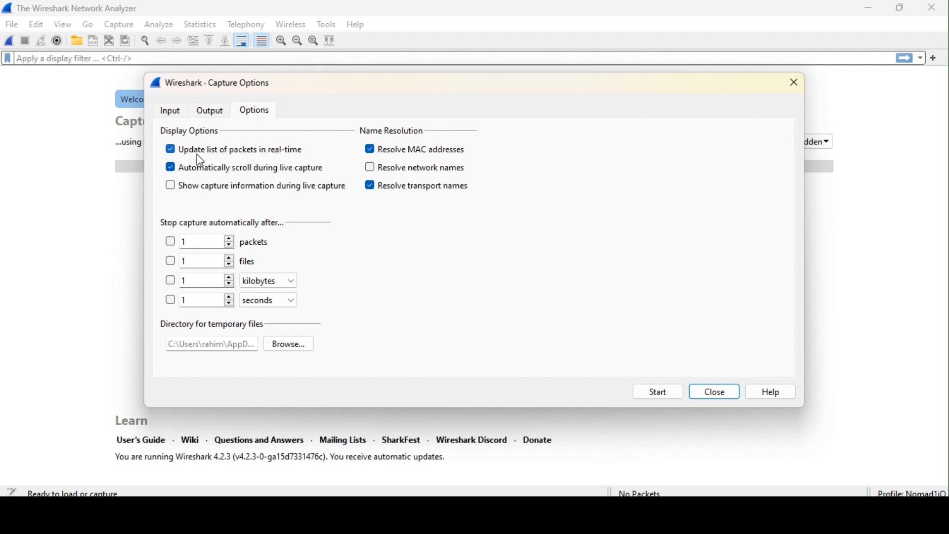
pyautogui.moveTo(201, 160)
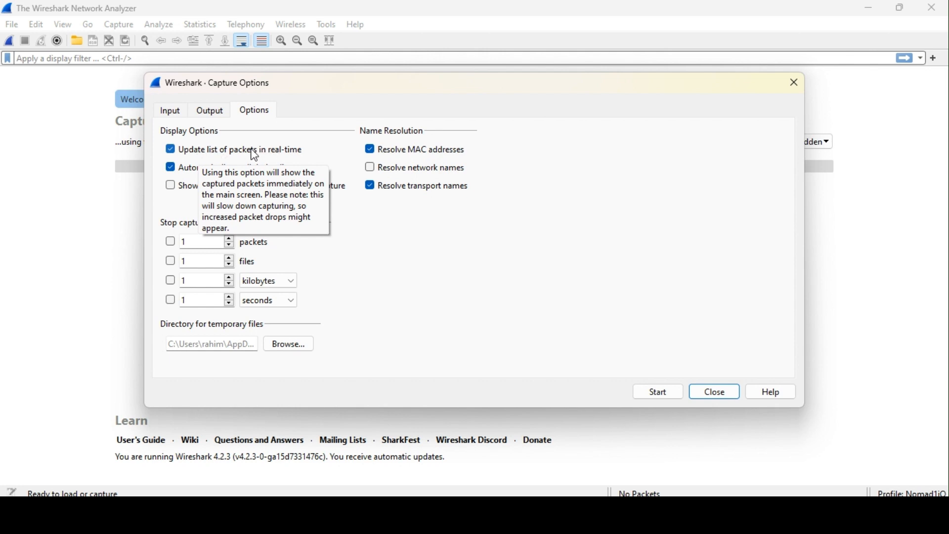
pyautogui.click(668, 396)
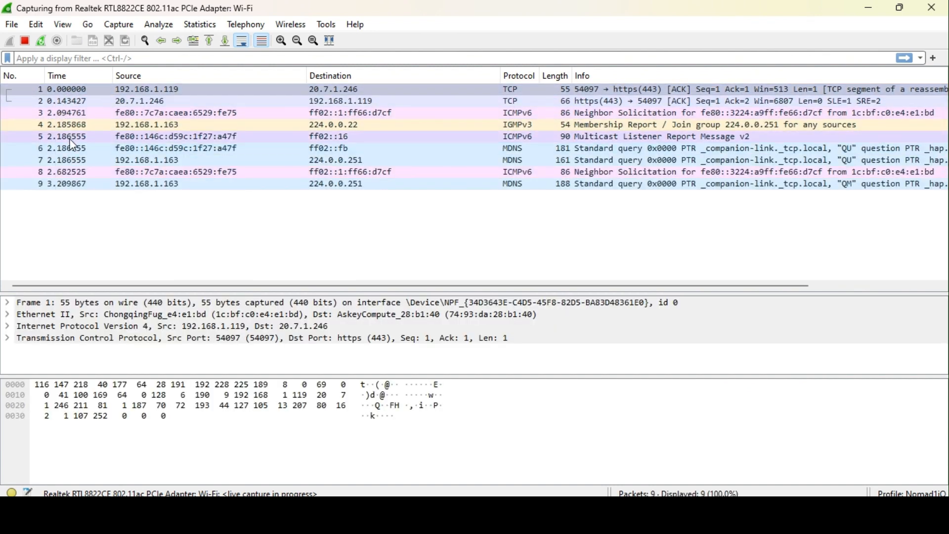
# Stop the running capture and turn off 'Update list of packets in real-time'.
pyautogui.click(26, 41)
pyautogui.click(121, 25)
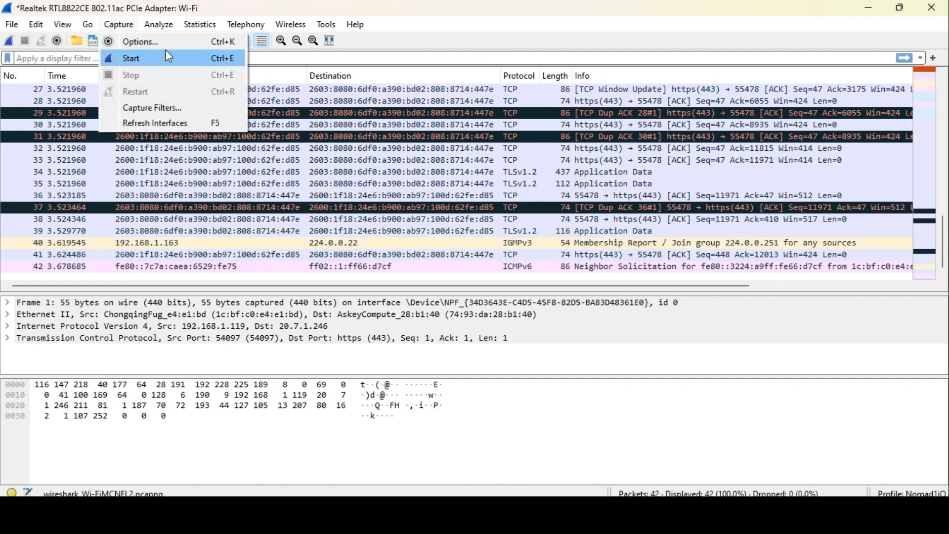
pyautogui.click(164, 42)
pyautogui.click(237, 153)
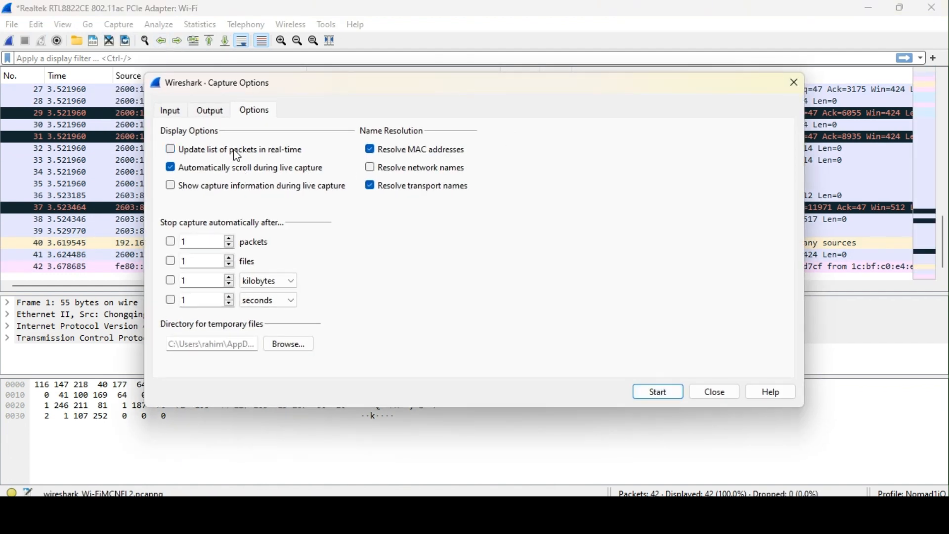
pyautogui.click(722, 393)
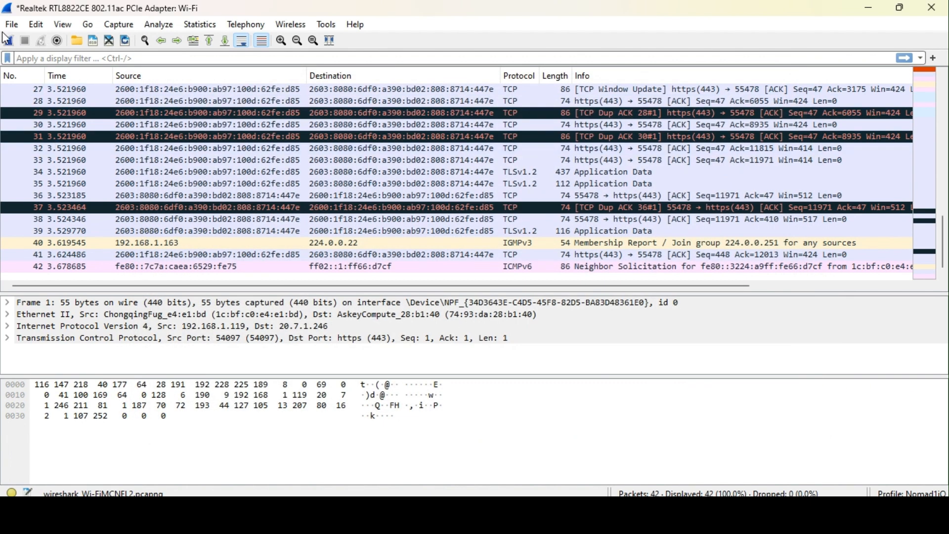
# Start a new capture discarding the old packets, then stop it at 21 packets.
pyautogui.click(7, 42)
pyautogui.click(502, 268)
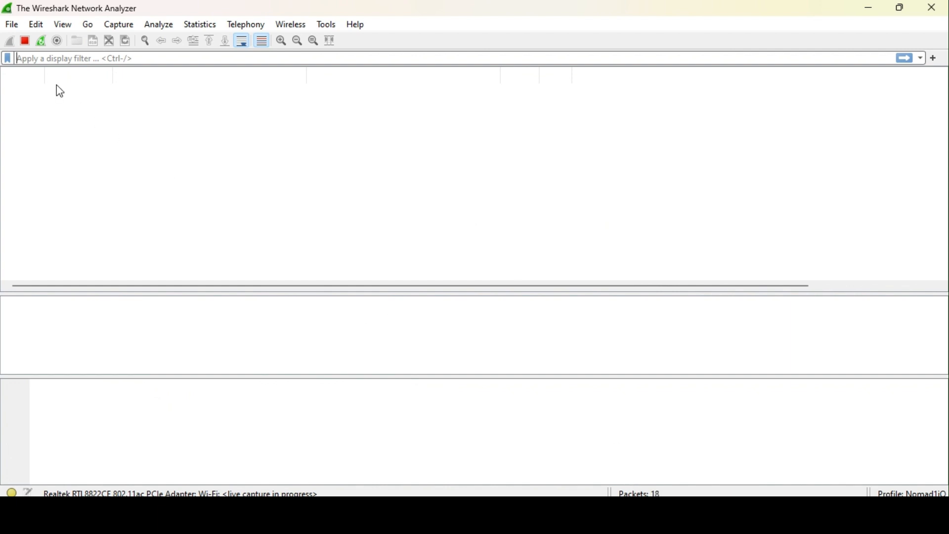
pyautogui.click(26, 44)
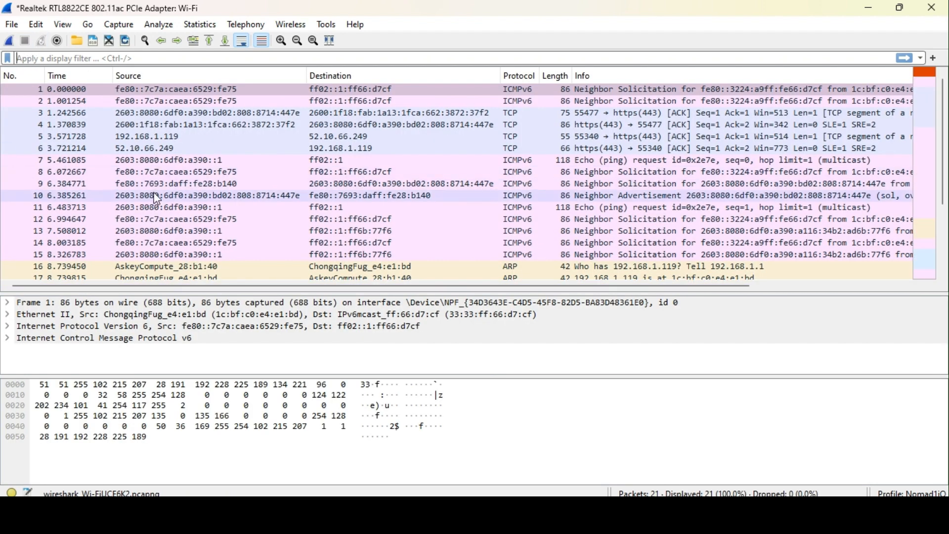
# Re-enable real-time updates and automatic scrolling, then start a fresh capture without saving the old packets.
pyautogui.click(121, 25)
pyautogui.click(128, 42)
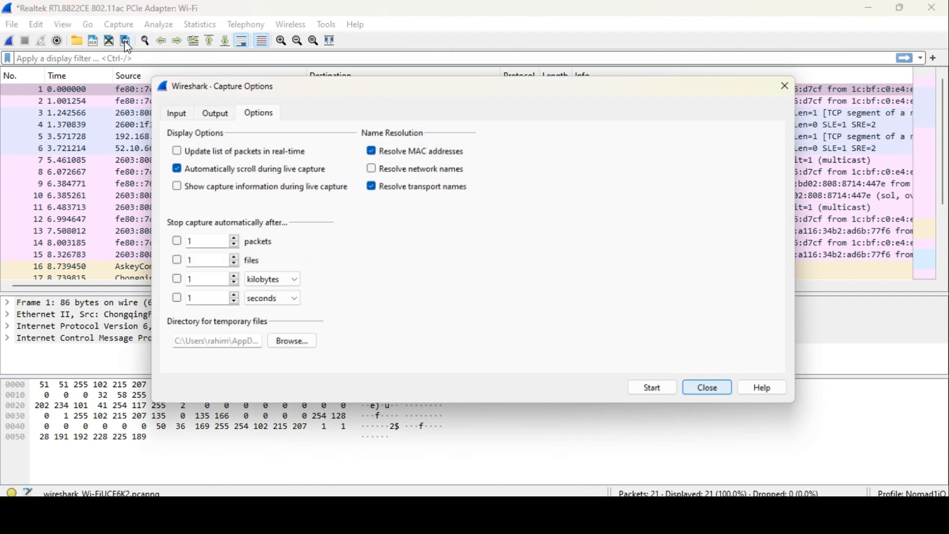
pyautogui.click(210, 151)
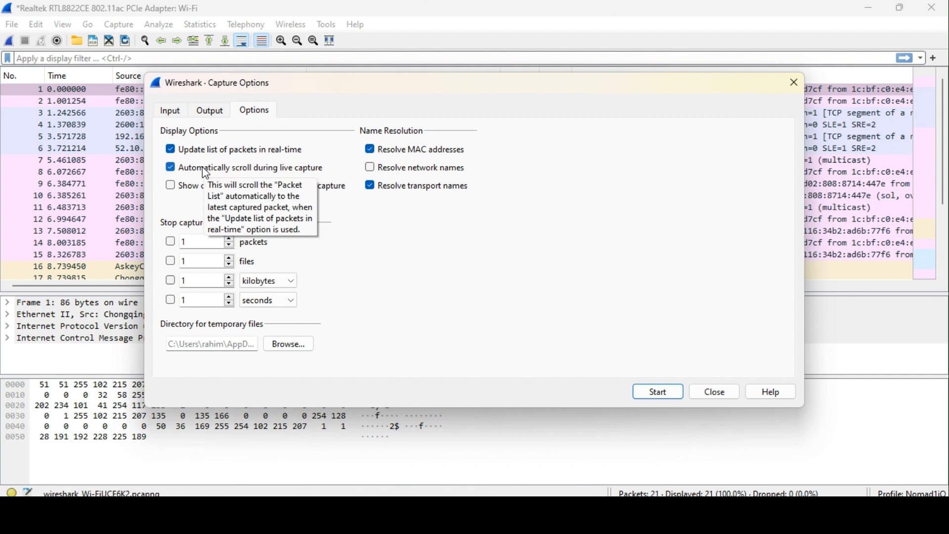
pyautogui.click(203, 167)
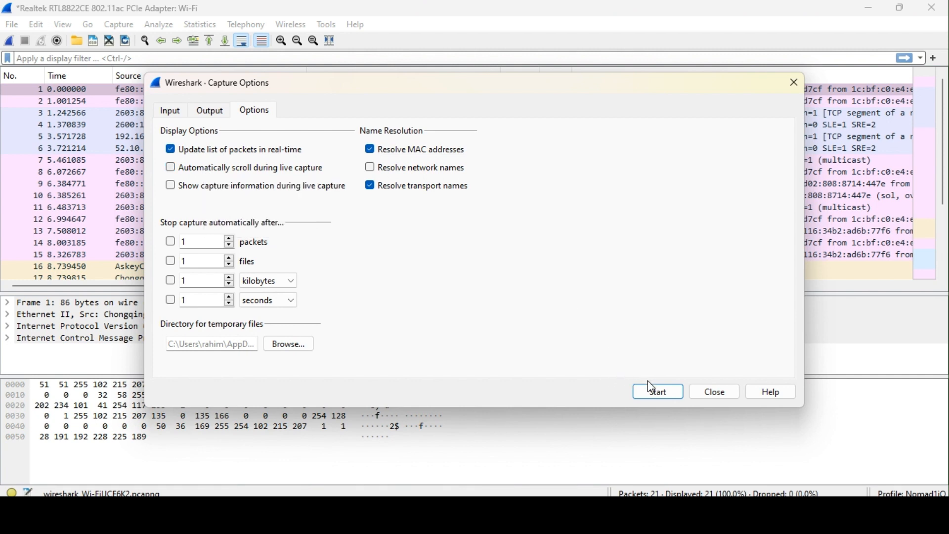
pyautogui.click(223, 170)
pyautogui.click(659, 394)
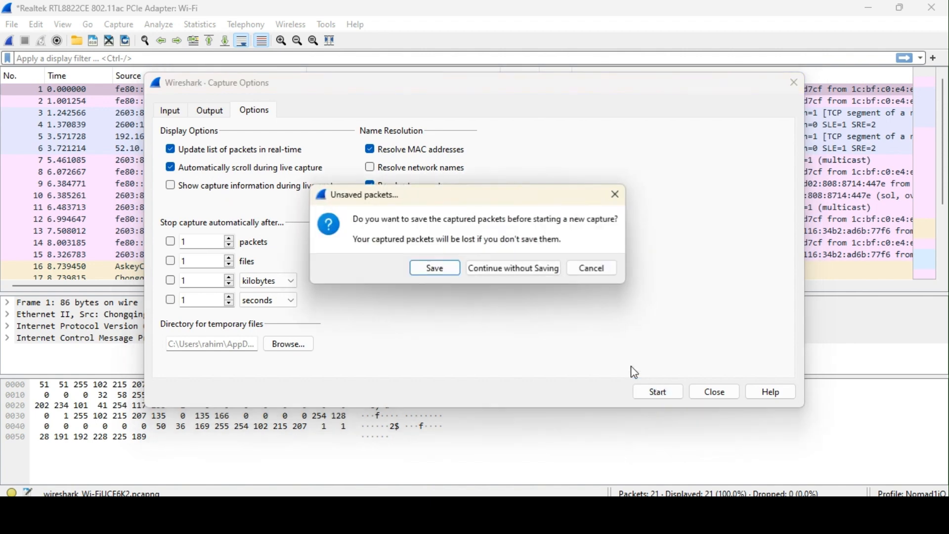
pyautogui.click(519, 272)
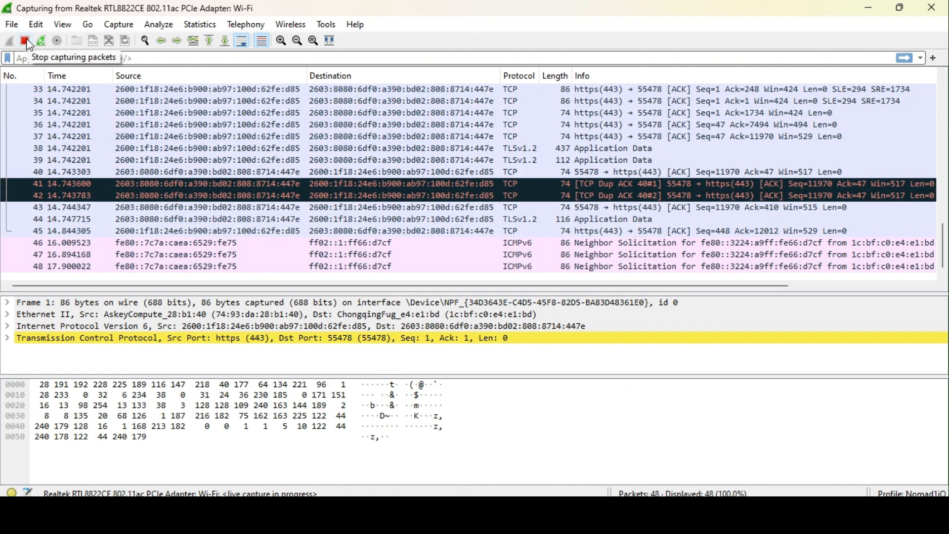
# Stop the capture, turn off automatic scrolling, and restart capturing without saving old packets.
pyautogui.click(26, 42)
pyautogui.click(122, 26)
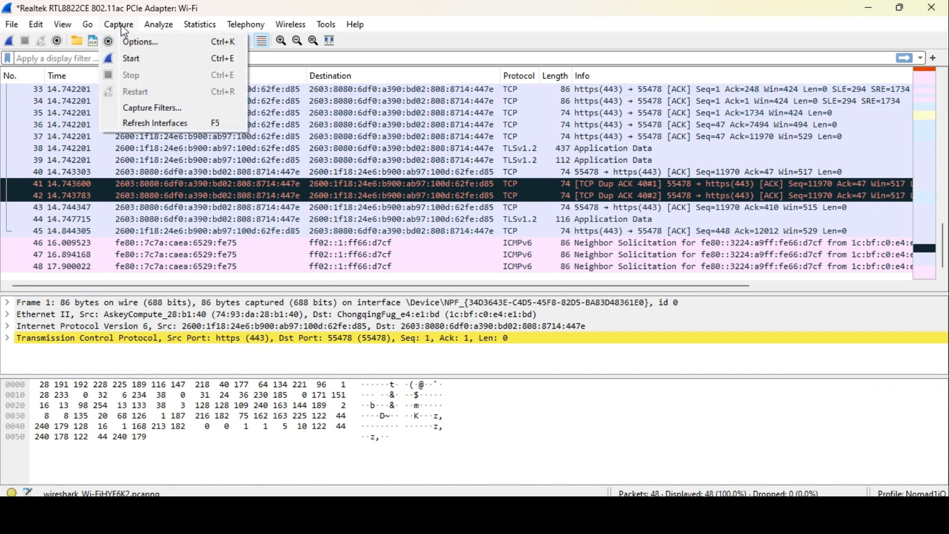
pyautogui.click(146, 43)
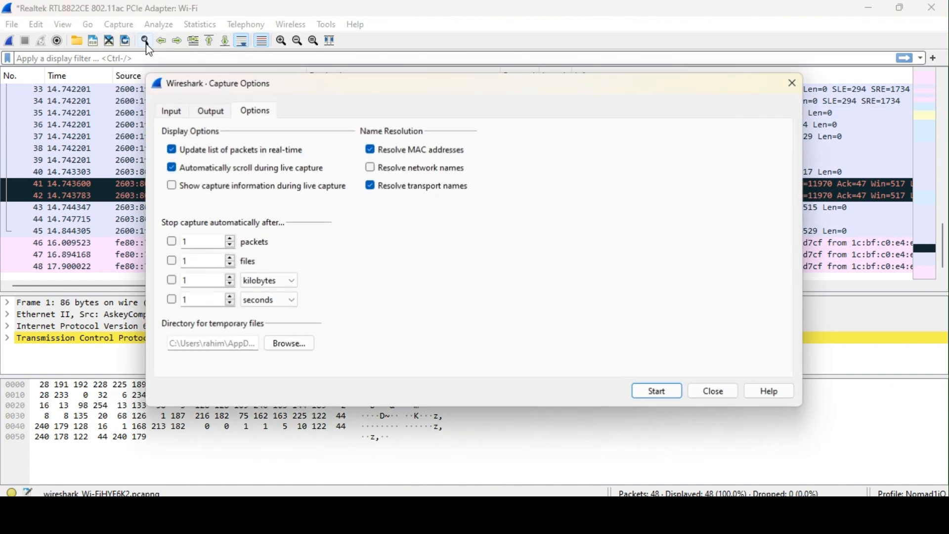
pyautogui.click(235, 170)
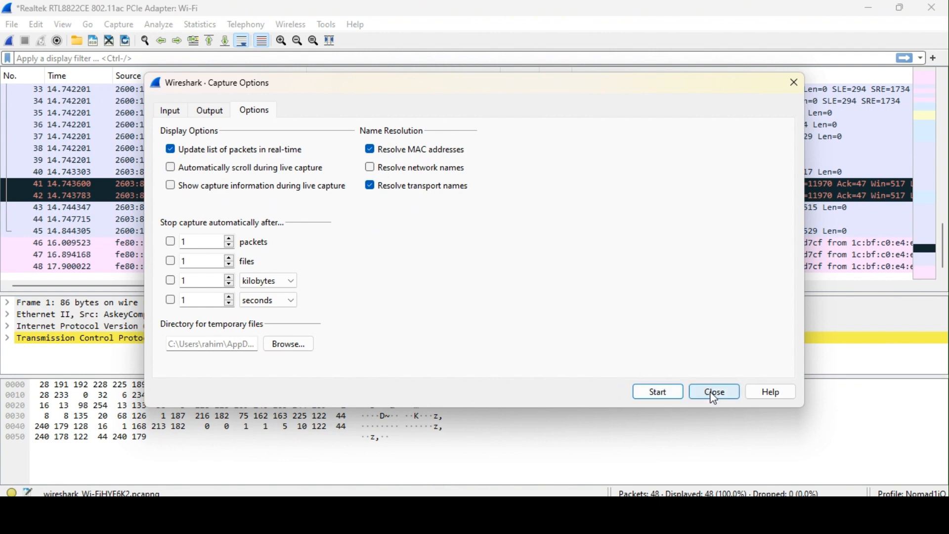
pyautogui.click(673, 396)
pyautogui.click(514, 271)
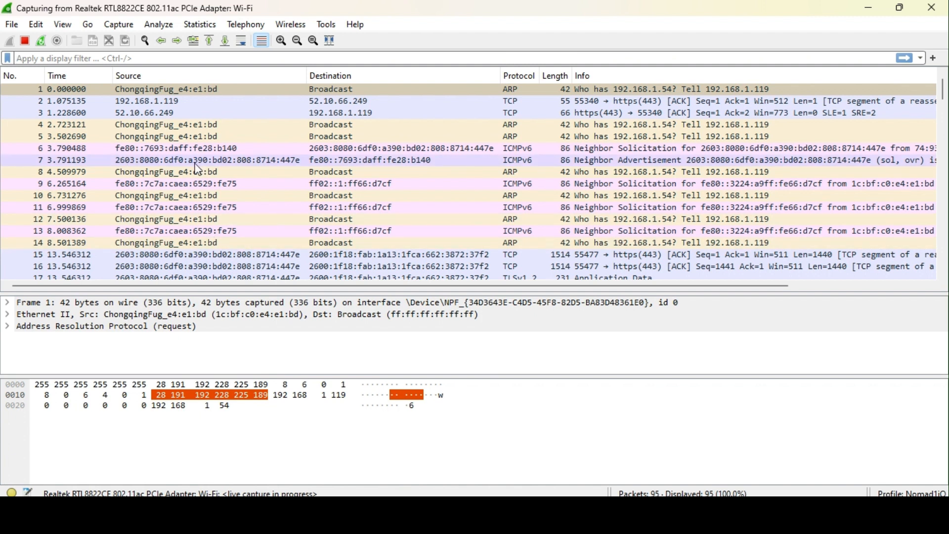
# Stop the capture and enable automatic scrolling plus 'Show capture information'.
pyautogui.click(25, 41)
pyautogui.click(119, 25)
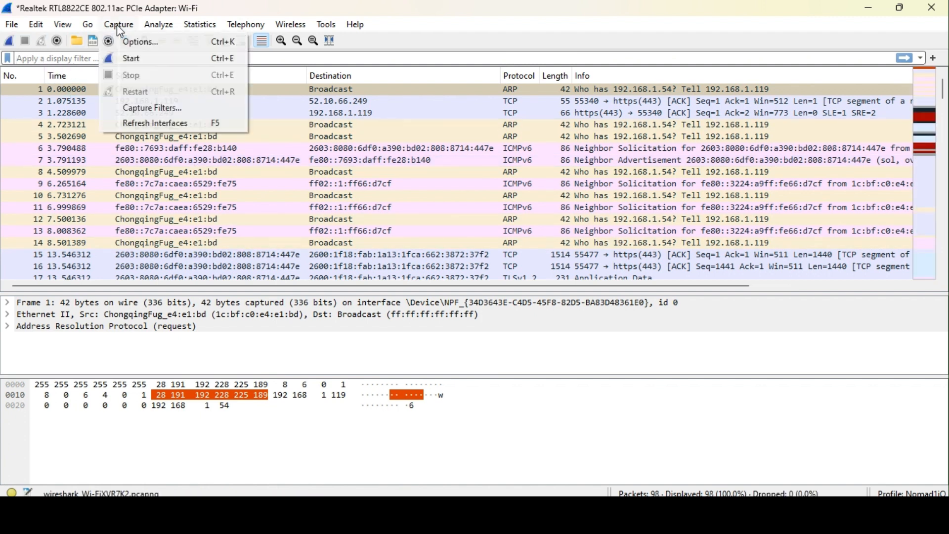
pyautogui.click(148, 42)
pyautogui.click(233, 168)
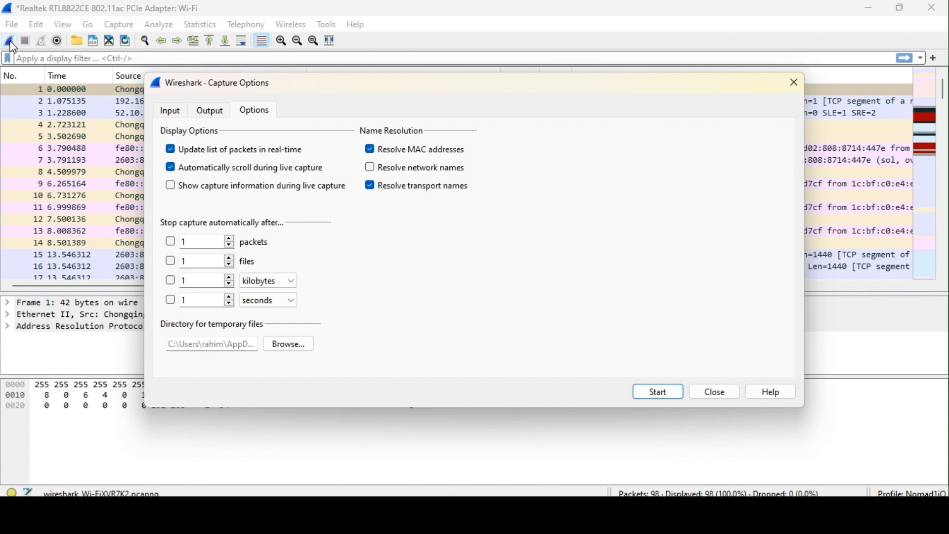
pyautogui.click(218, 188)
# Start a new capture discarding old packets, then stop it at 12 packets from the information window.
pyautogui.click(675, 396)
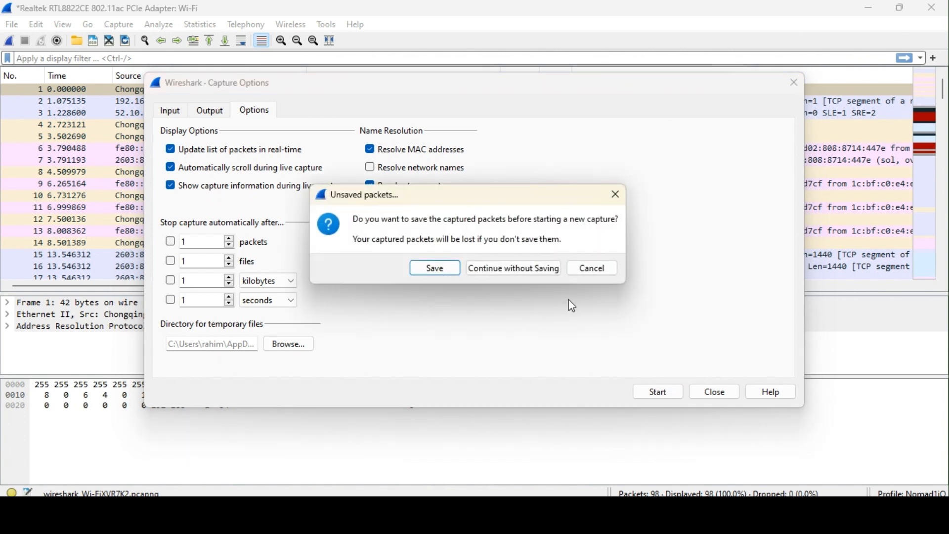
pyautogui.click(512, 268)
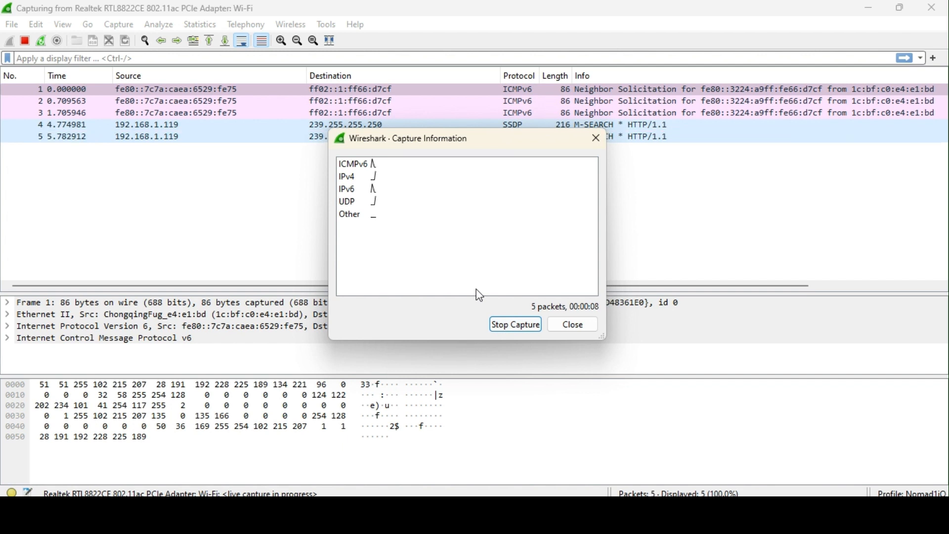
pyautogui.click(522, 329)
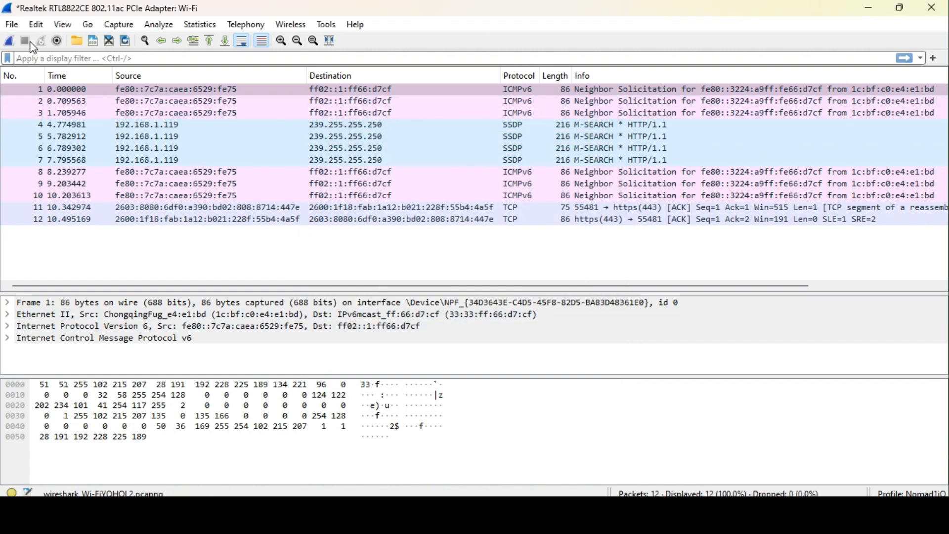
# Turn off capture information, set auto-stop after 35 packets, and start a fresh capture without saving.
pyautogui.click(119, 24)
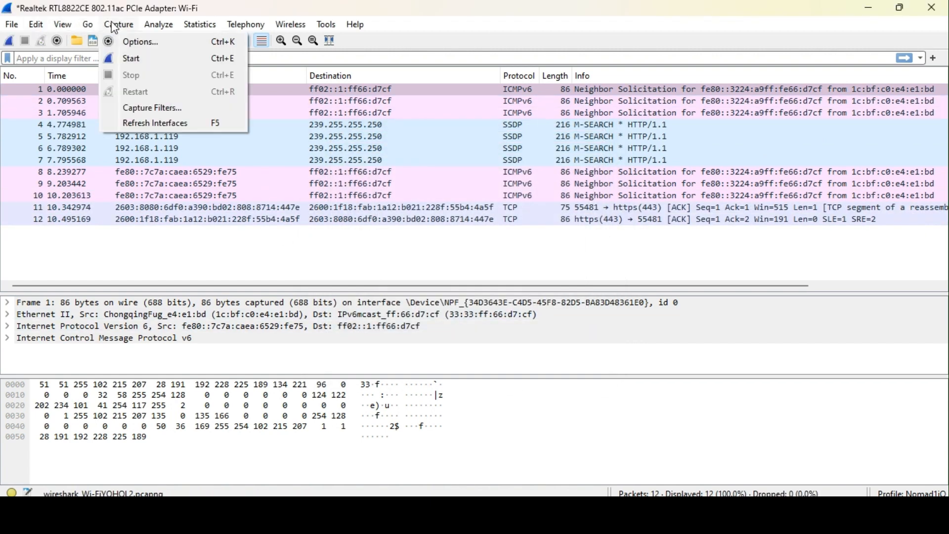
pyautogui.click(146, 44)
pyautogui.click(226, 184)
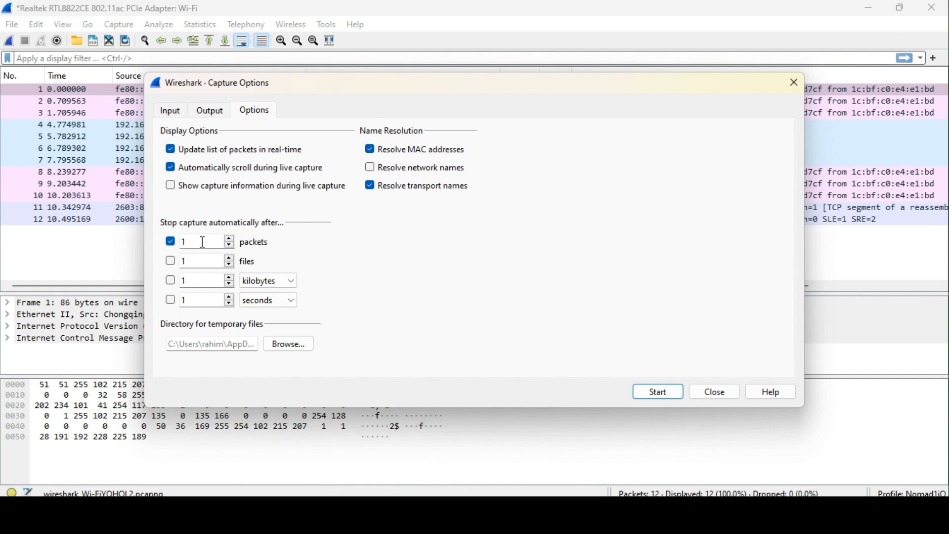
pyautogui.write('35')
pyautogui.press('BackSpace')
pyautogui.press('BackSpace')
pyautogui.press('BackSpace')
pyautogui.write('35')
pyautogui.click(660, 393)
pyautogui.click(503, 271)
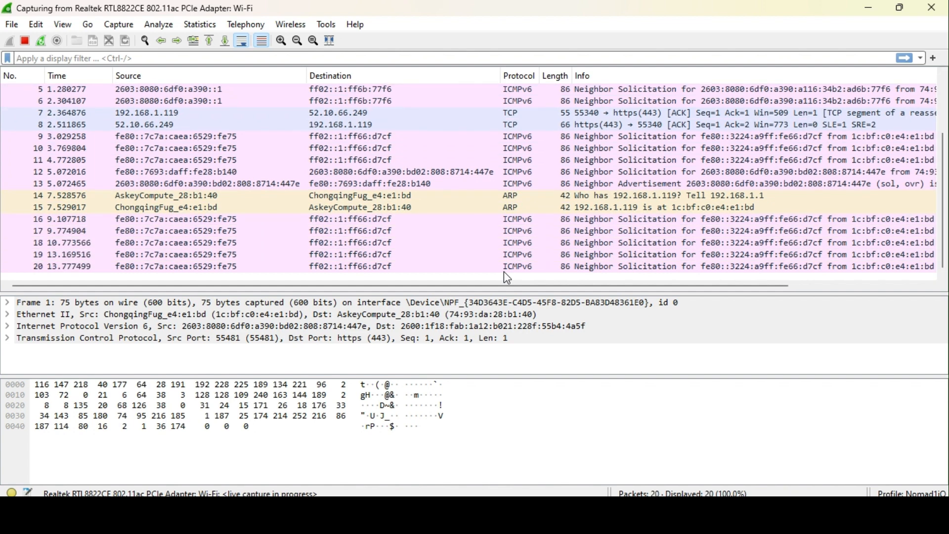
# After the capture stops at 35 packets, disable the 35-packet auto-stop limit in Capture Options.
pyautogui.hotkey('ctrl', 'e')
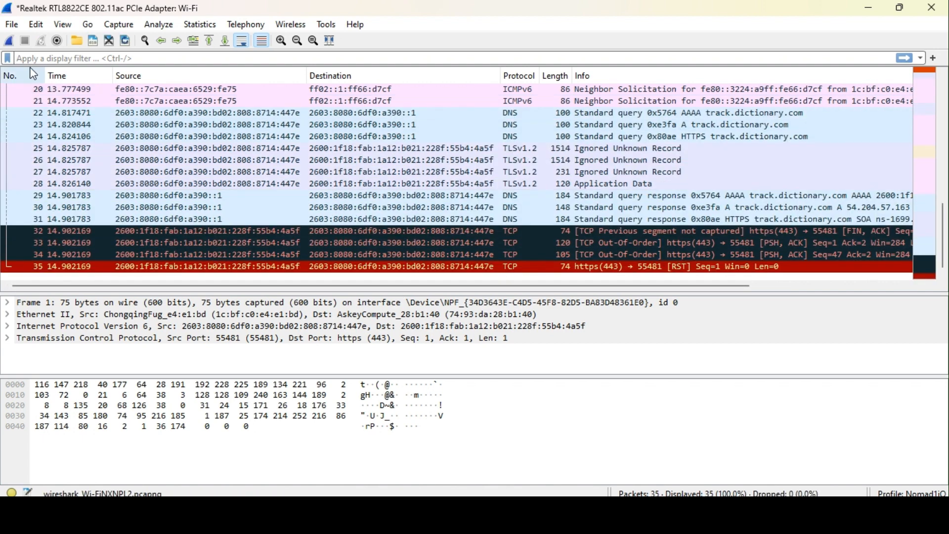
pyautogui.click(131, 27)
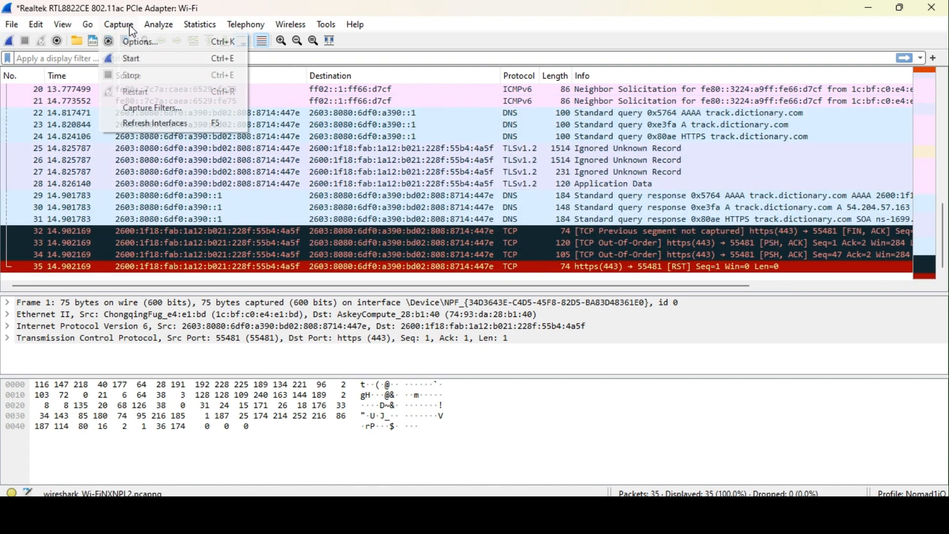
pyautogui.click(140, 42)
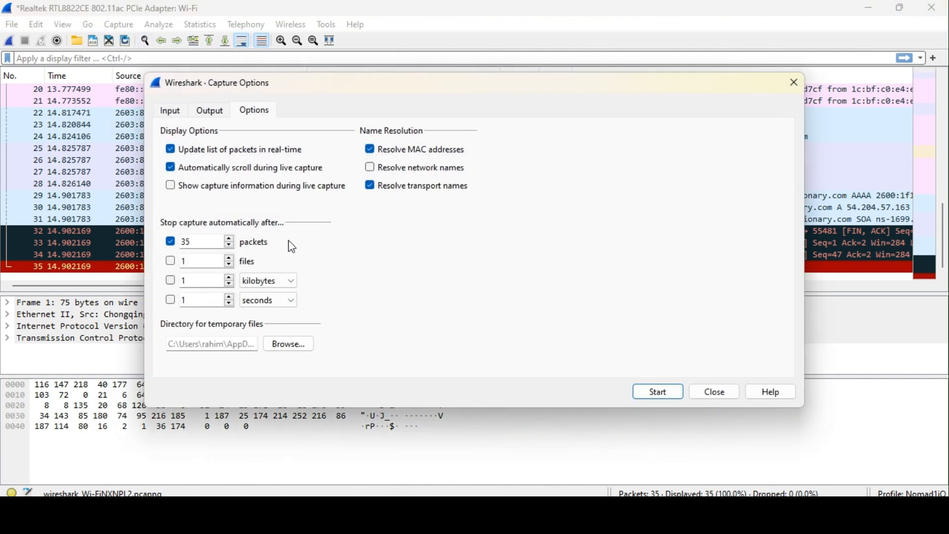
pyautogui.click(170, 243)
pyautogui.click(717, 402)
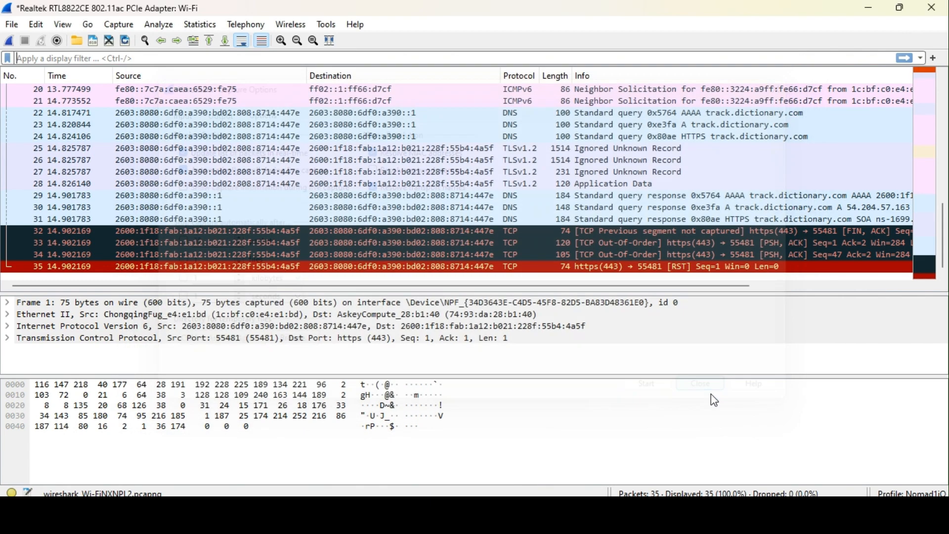